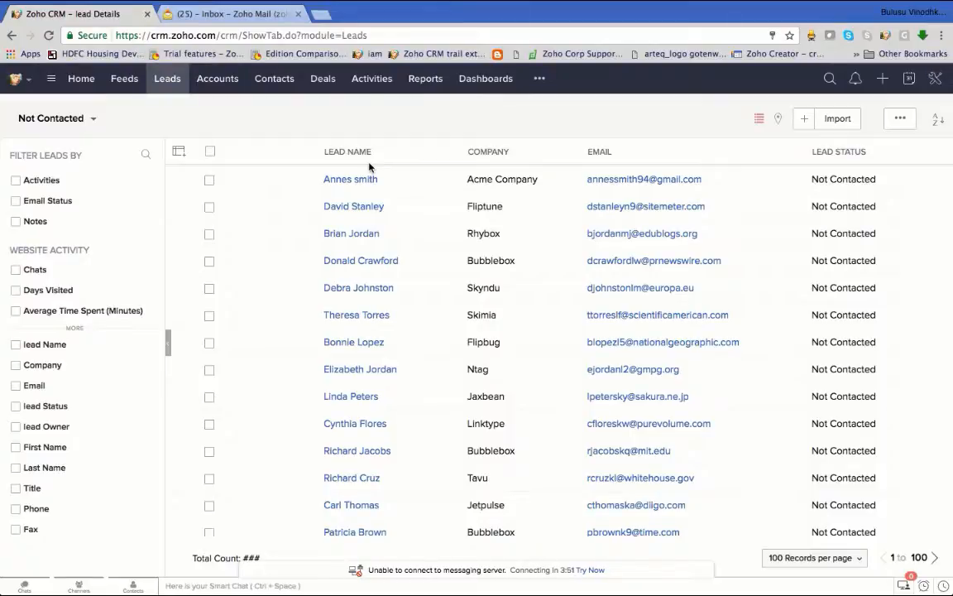
Switch from the Zoho CRM leads tab to the Zoho Mail inbox with 25 unread emails
{"action": "left_click", "coordinate": [242, 15]}
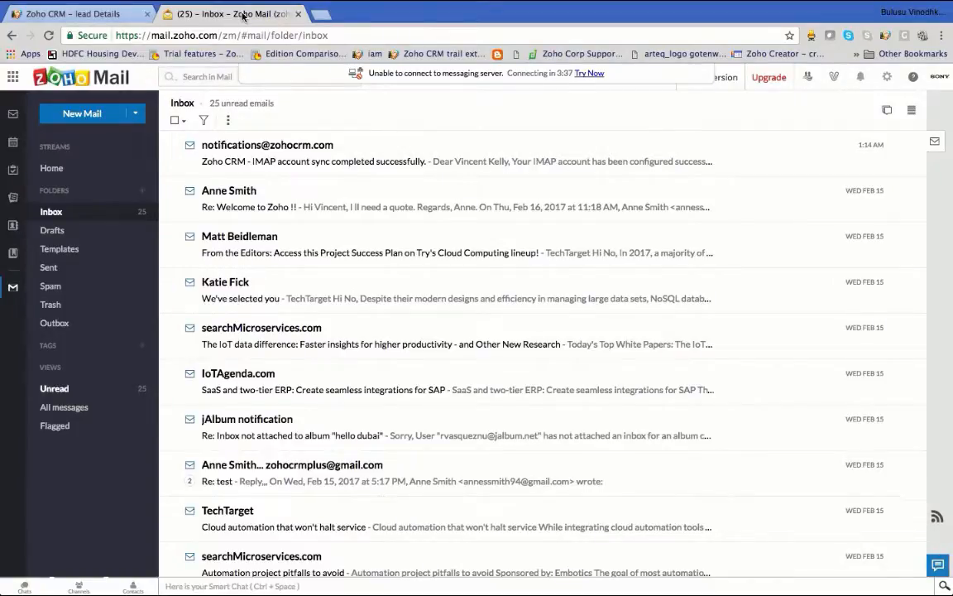
Go back to the Zoho CRM tab showing the Not Contacted leads list
{"action": "left_click", "coordinate": [114, 12]}
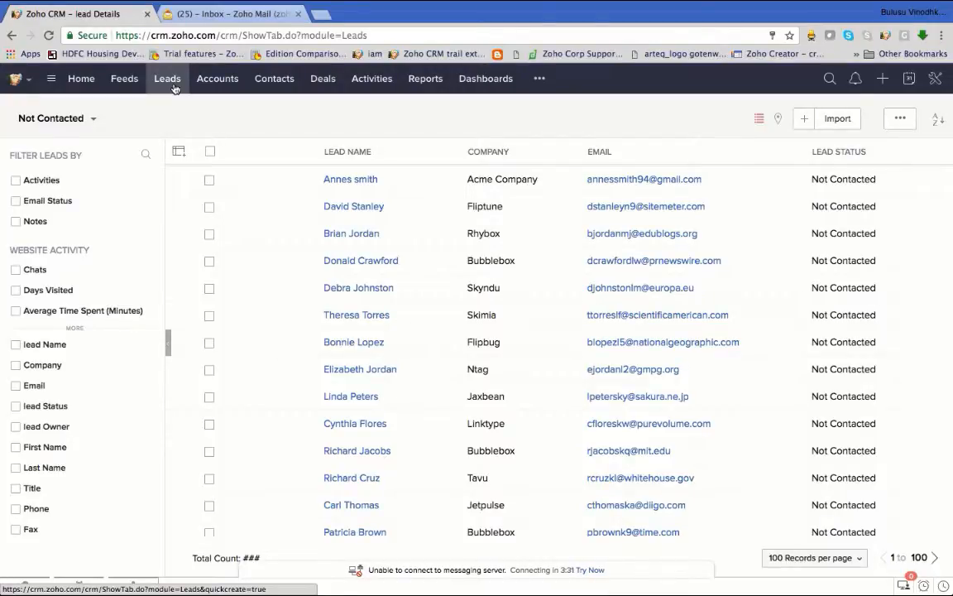
Open the Acme Company lead's record and start a new email from its Emails section
{"action": "left_click", "coordinate": [375, 180]}
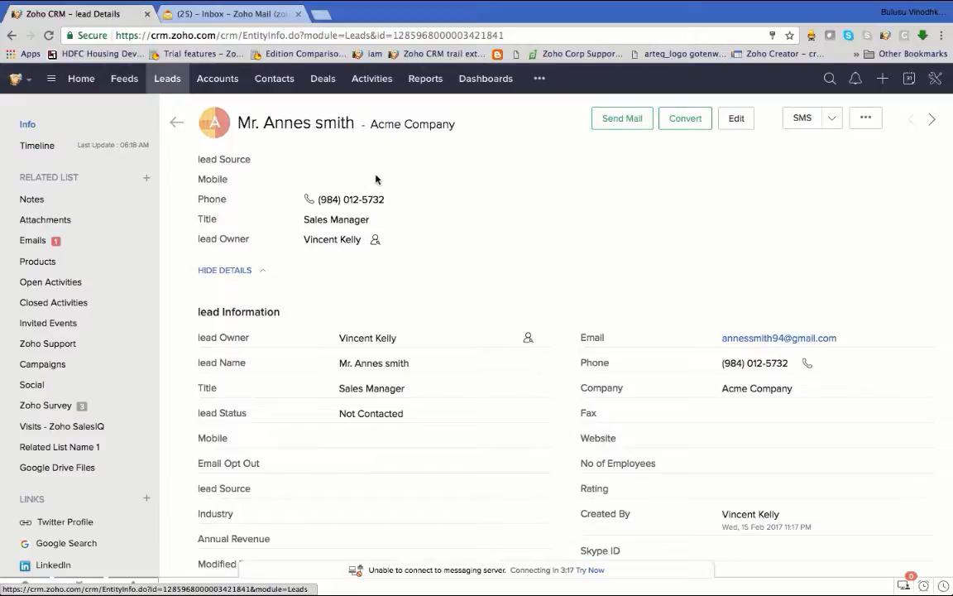
{"action": "left_click", "coordinate": [33, 240]}
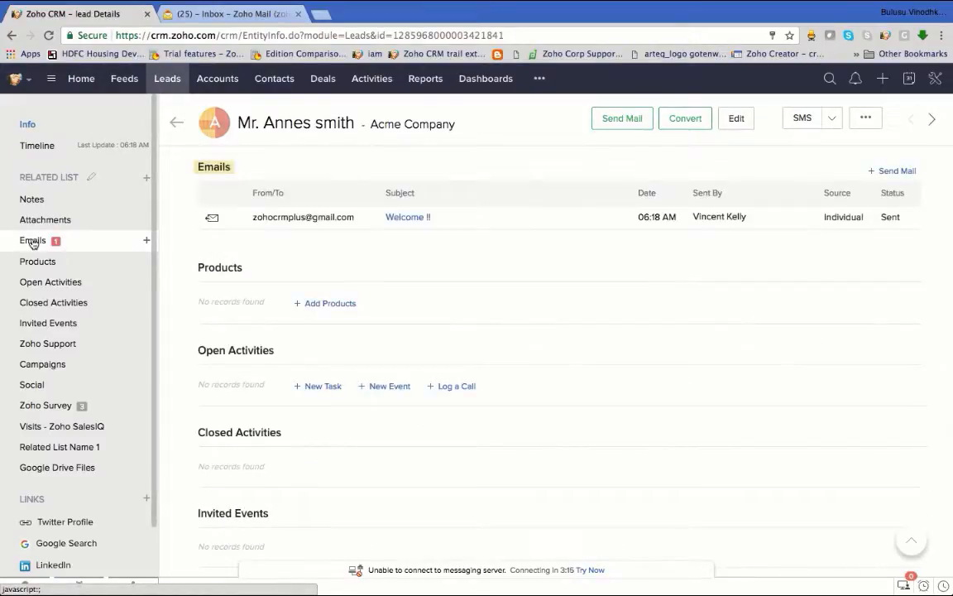
{"action": "left_click", "coordinate": [892, 171]}
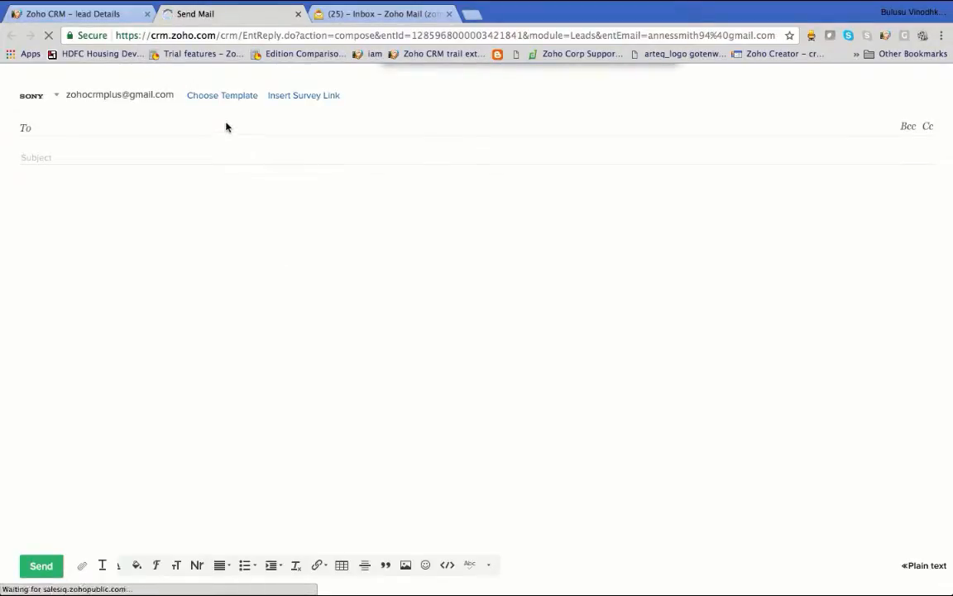
Set the email subject to 'Welcome !!', picking it from the suggestions
{"action": "left_click", "coordinate": [160, 152]}
{"action": "type", "text": "Welocme"}
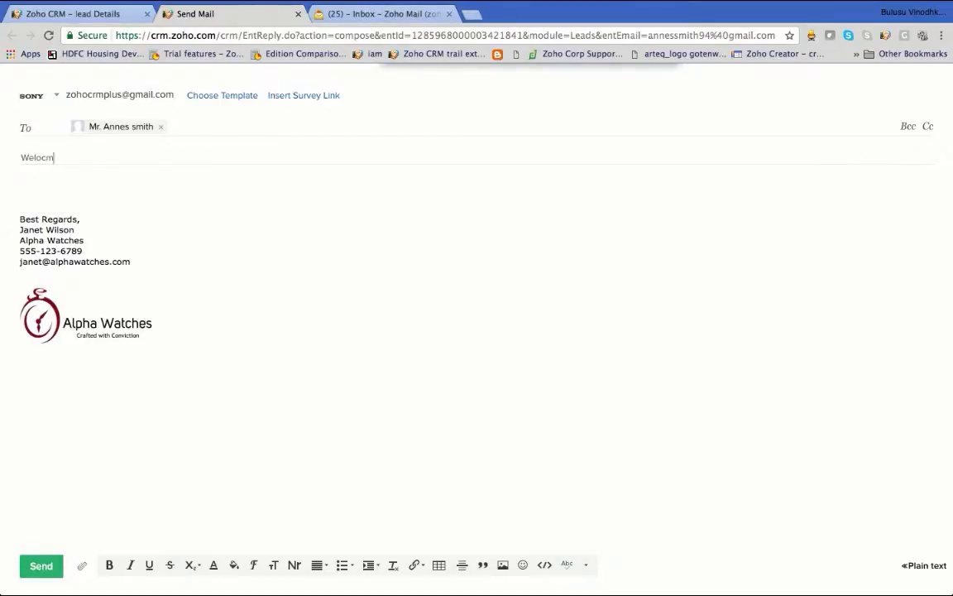
{"action": "key", "text": "BackSpace"}
{"action": "key", "text": "BackSpace"}
{"action": "key", "text": "BackSpace"}
{"action": "key", "text": "BackSpace"}
{"action": "type", "text": "co"}
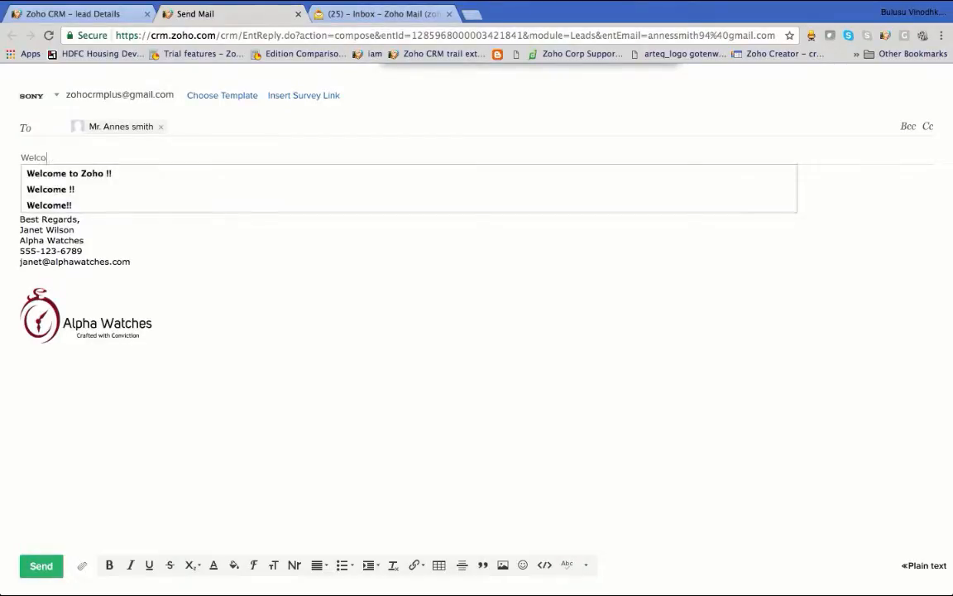
{"action": "type", "text": "me !!"}
{"action": "left_click", "coordinate": [145, 178]}
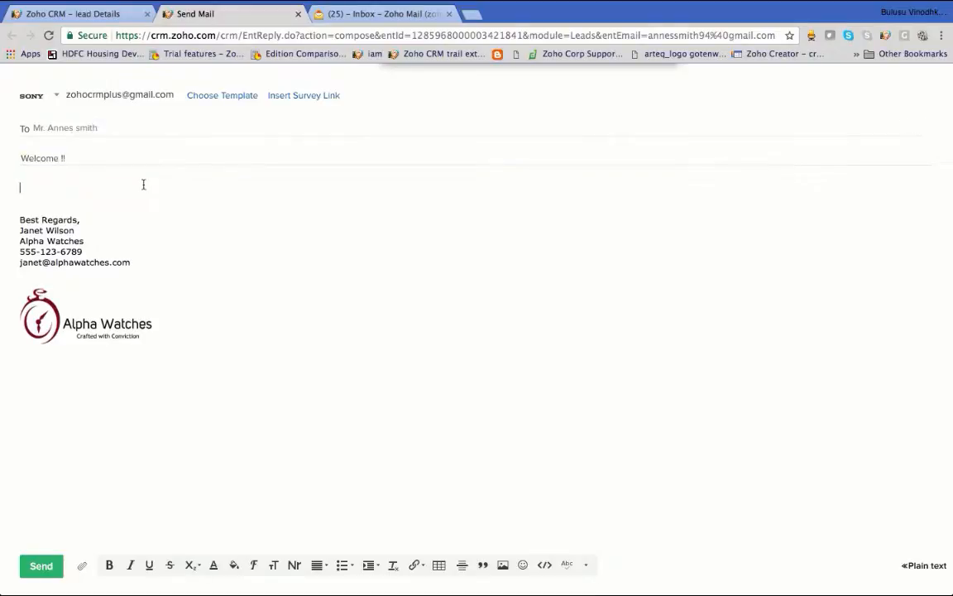
Write the body: a greeting to the lead, 'Welcome to Zoho !!' and 'We will contact you shortly.'
{"action": "left_click", "coordinate": [143, 184]}
{"action": "type", "text": "Dear Anees,"}
{"action": "key", "text": "Return"}
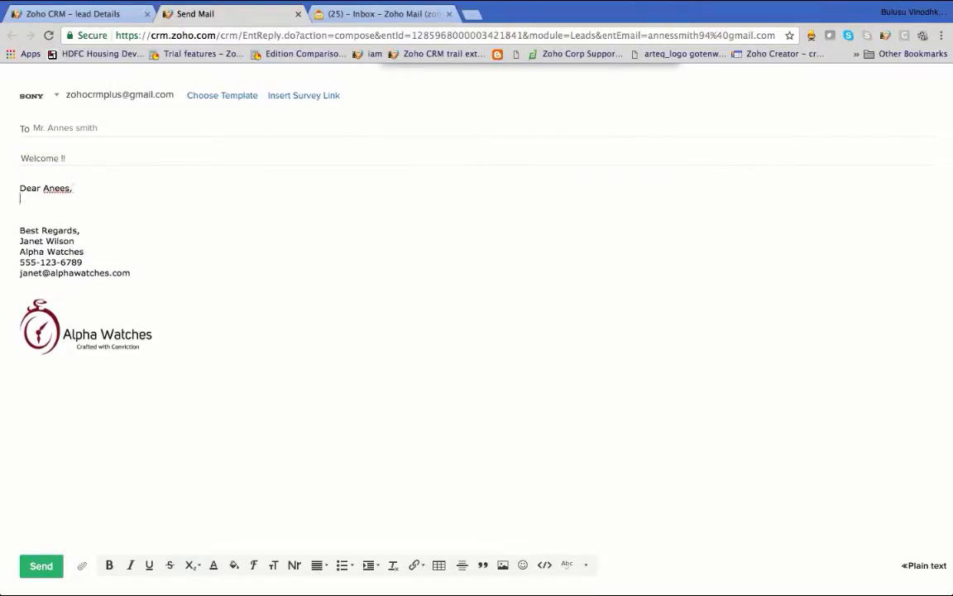
{"action": "key", "text": "Return"}
{"action": "type", "text": "Welcome to "}
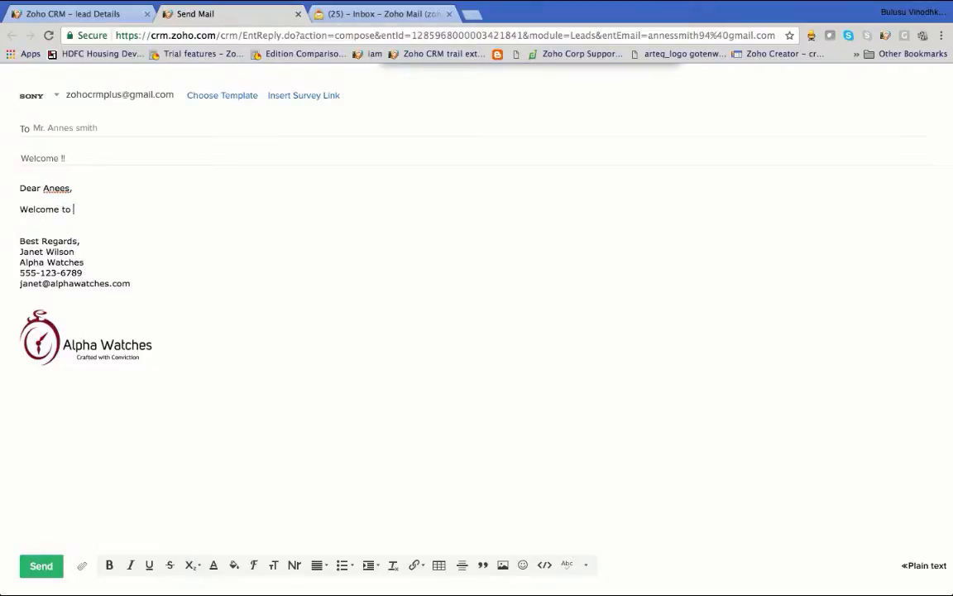
{"action": "type", "text": "Zoho !!"}
{"action": "key", "text": "Return"}
{"action": "key", "text": "Return"}
{"action": "type", "text": "We will cont"}
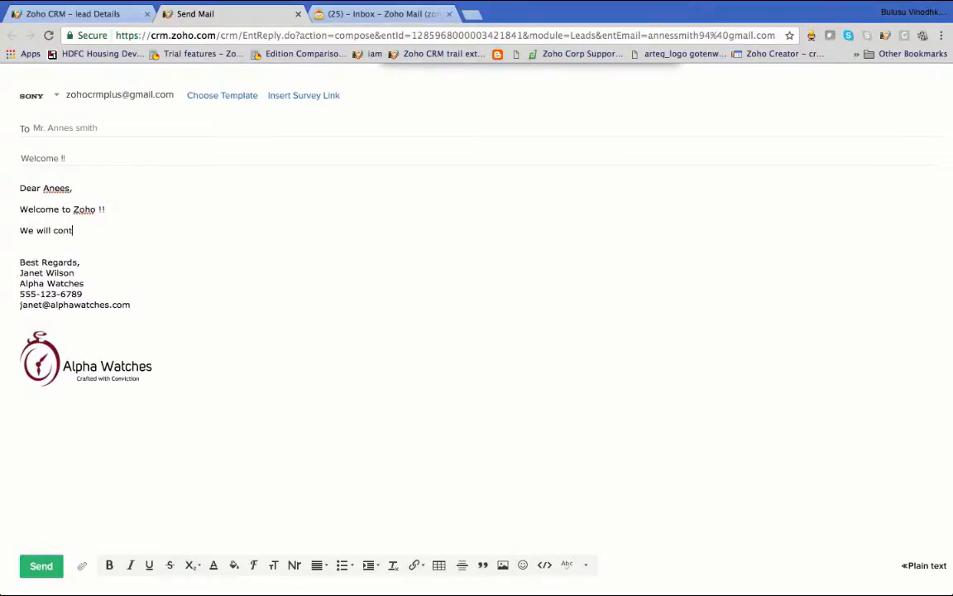
{"action": "type", "text": "act you shortly."}
Send the 'Welcome !!' email to the lead, then switch to the Zoho Mail inbox
{"action": "left_click", "coordinate": [41, 566]}
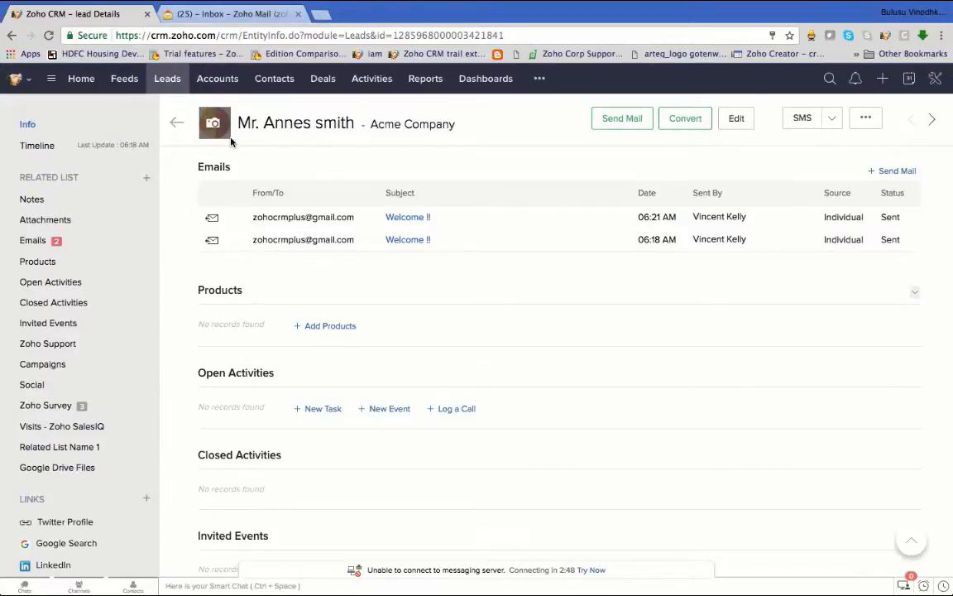
{"action": "left_click", "coordinate": [227, 15]}
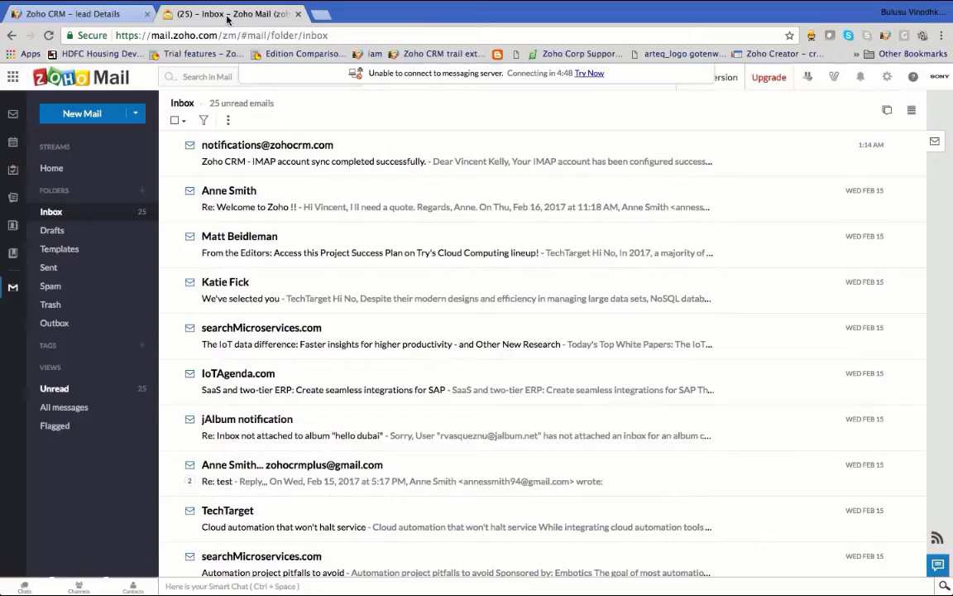
Return to the Acme Company lead's CRM record showing two sent 'Welcome !!' emails
{"action": "left_click", "coordinate": [88, 11]}
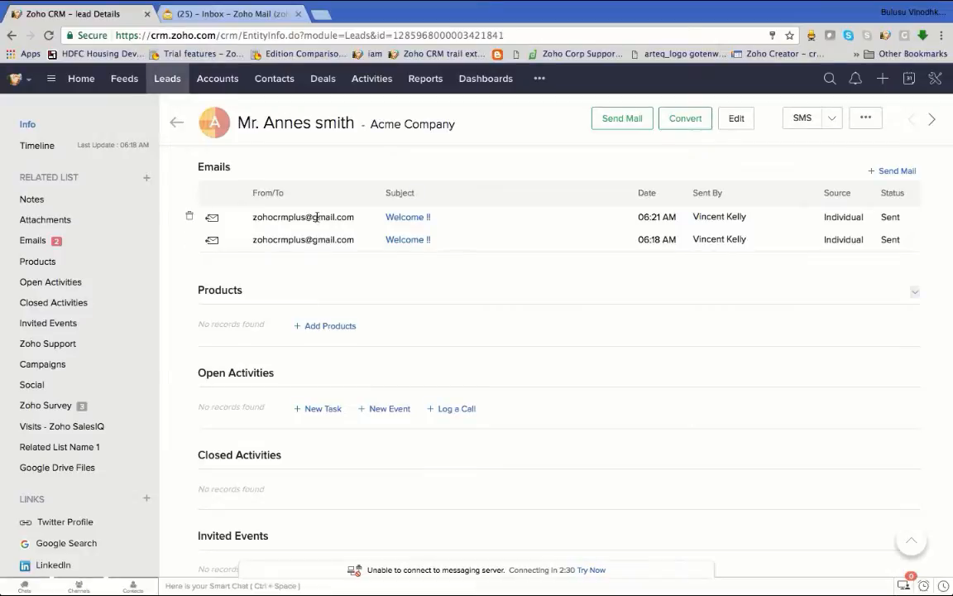
{"action": "left_click", "coordinate": [251, 13]}
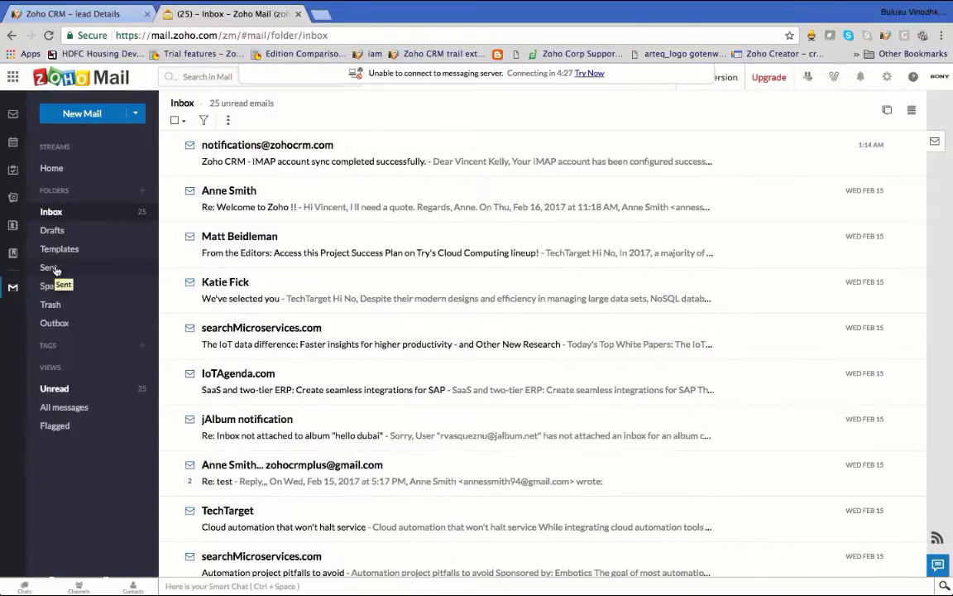
{"action": "left_click", "coordinate": [98, 14]}
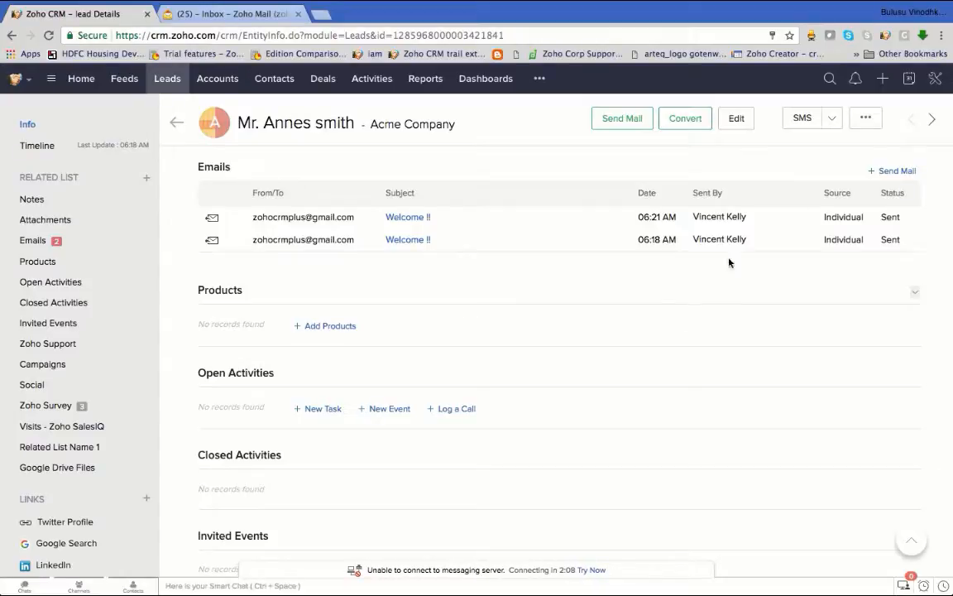
Go to Setup and open Email Settings under General
{"action": "left_click", "coordinate": [935, 81]}
{"action": "left_click", "coordinate": [828, 106]}
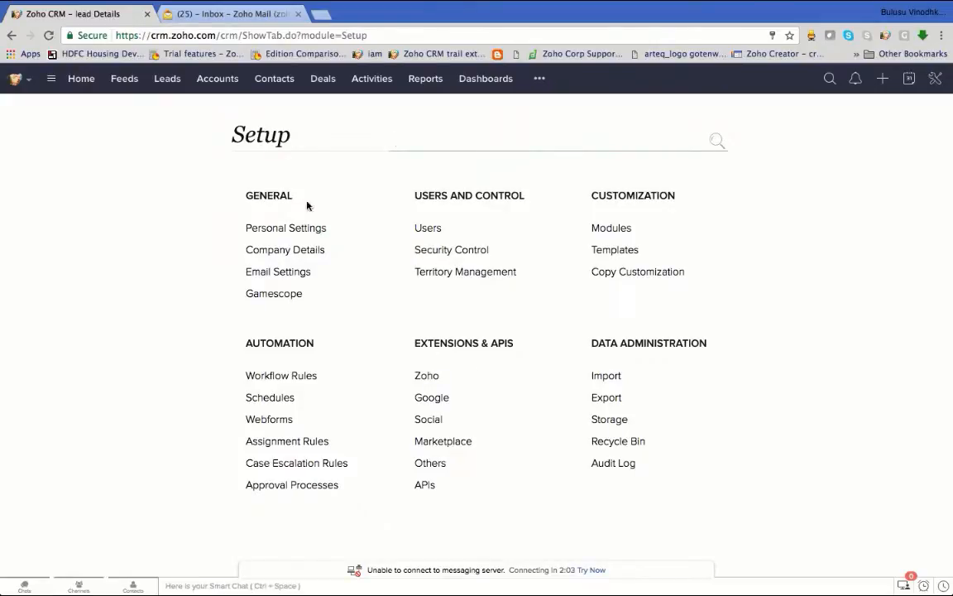
{"action": "left_click", "coordinate": [278, 272]}
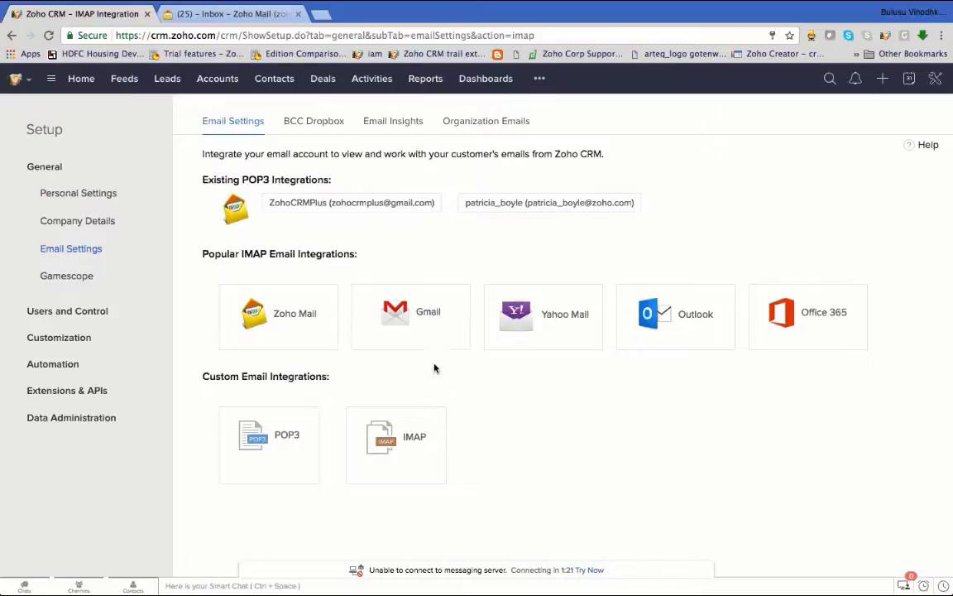
Choose Gmail and enter name 'ZohoCRM Plus', the account e-mail and password, then continue
{"action": "left_click", "coordinate": [421, 324]}
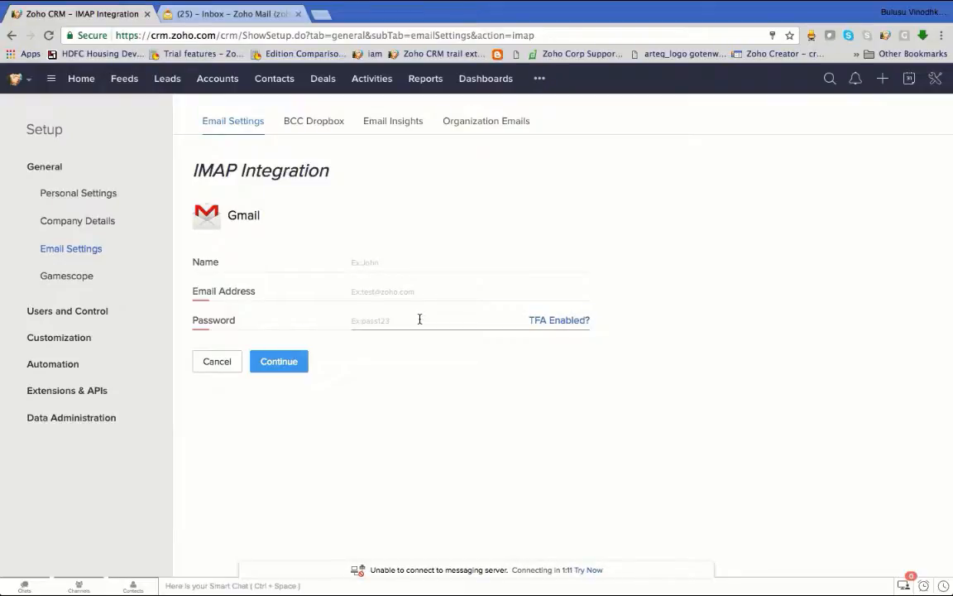
{"action": "left_click", "coordinate": [376, 262]}
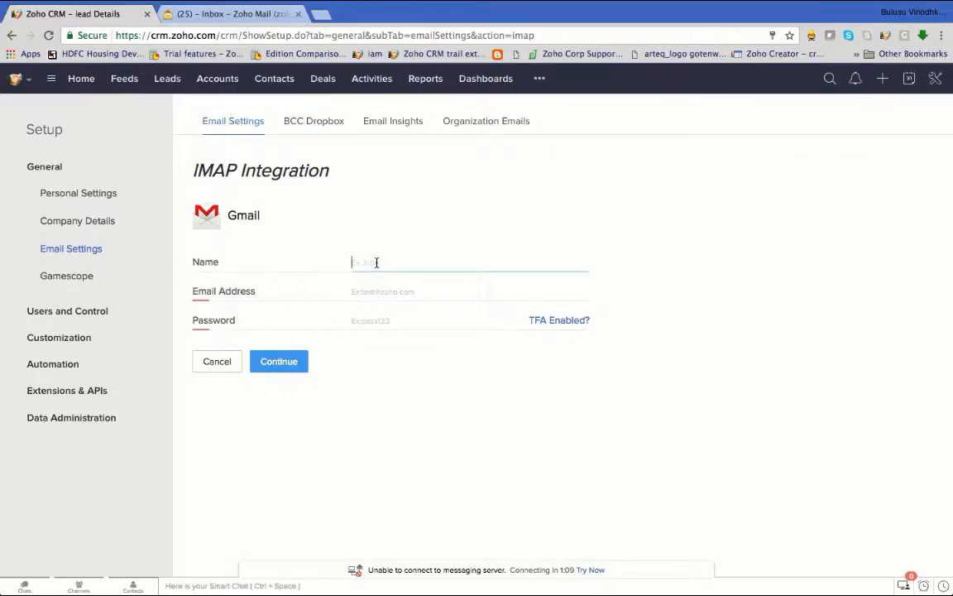
{"action": "type", "text": "Zoho"}
{"action": "type", "text": "CRM Plus"}
{"action": "left_click", "coordinate": [372, 290]}
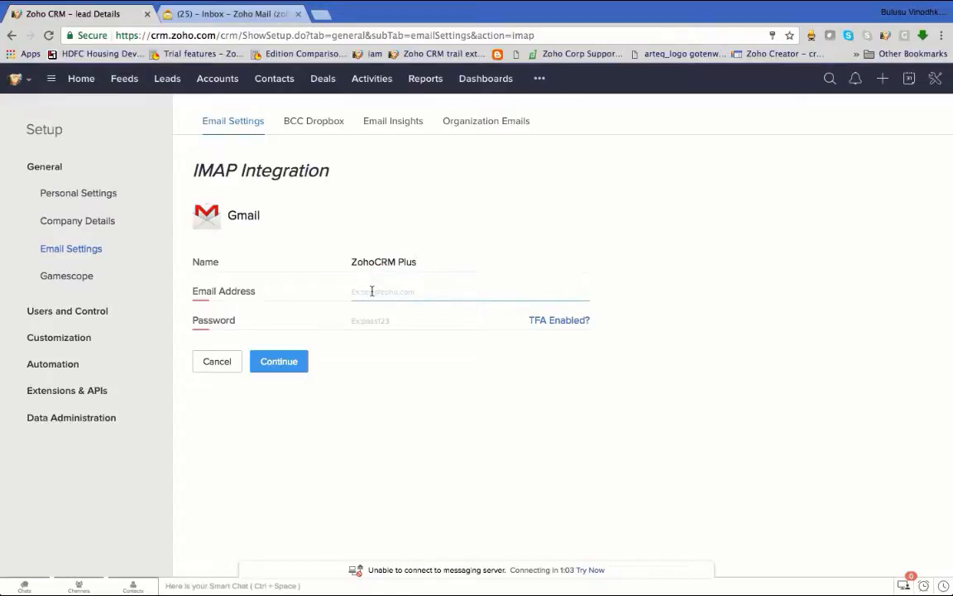
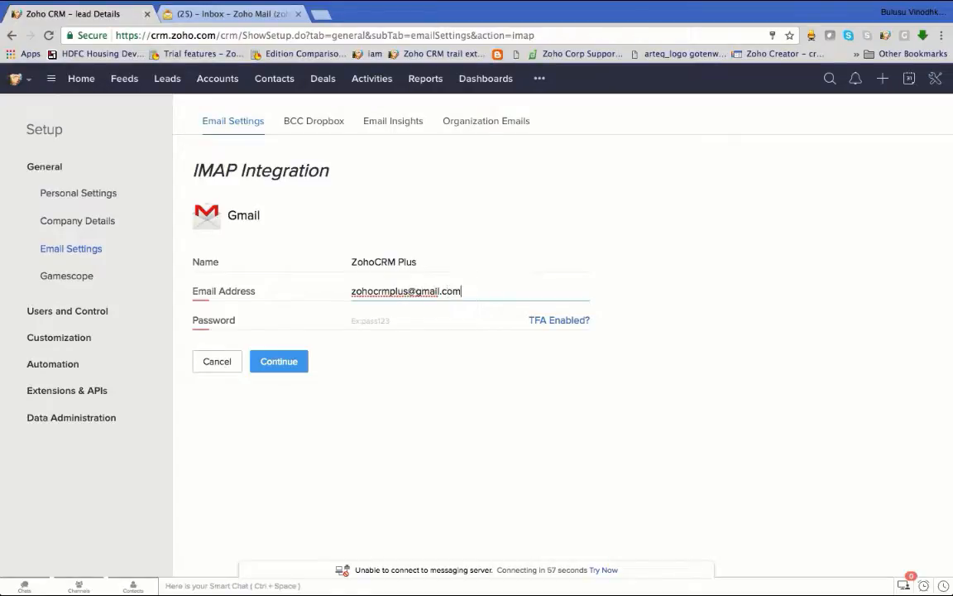
{"action": "left_click", "coordinate": [366, 318]}
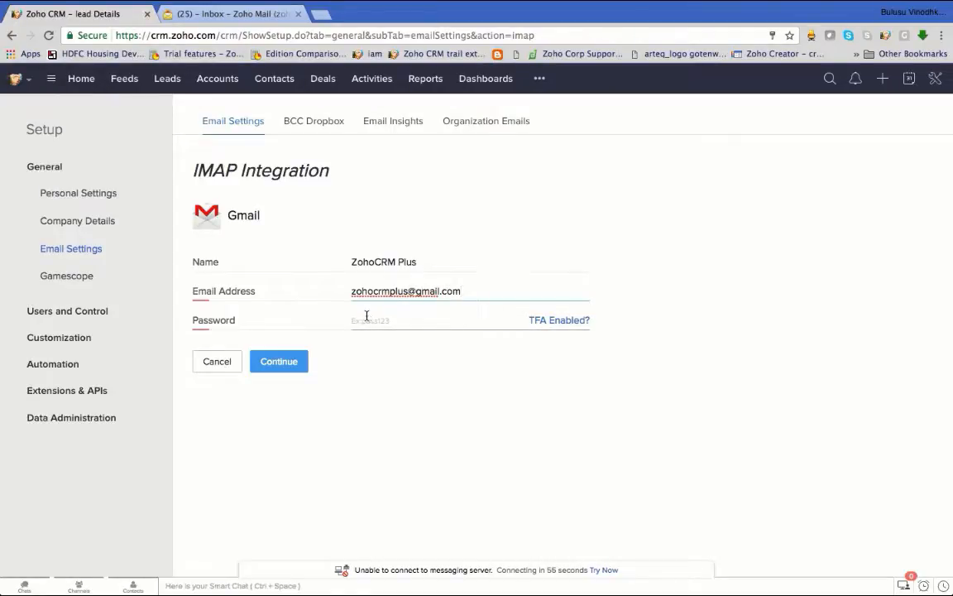
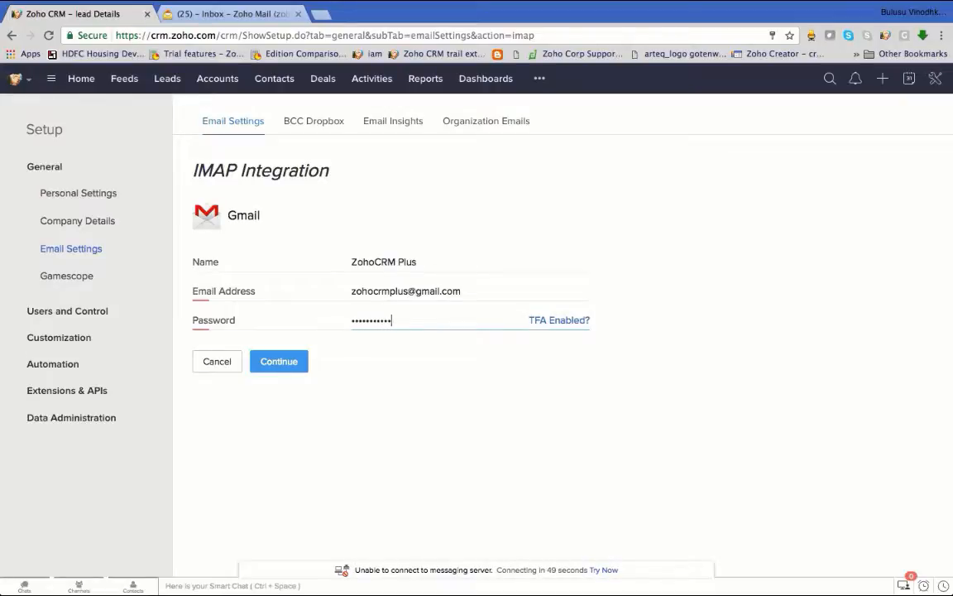
{"action": "left_click", "coordinate": [303, 368]}
Show the server details and set Email Sharing Permissions to Public - Shared with Everyone
{"action": "scroll", "coordinate": [347, 415], "scroll_direction": "down", "scroll_amount": 2}
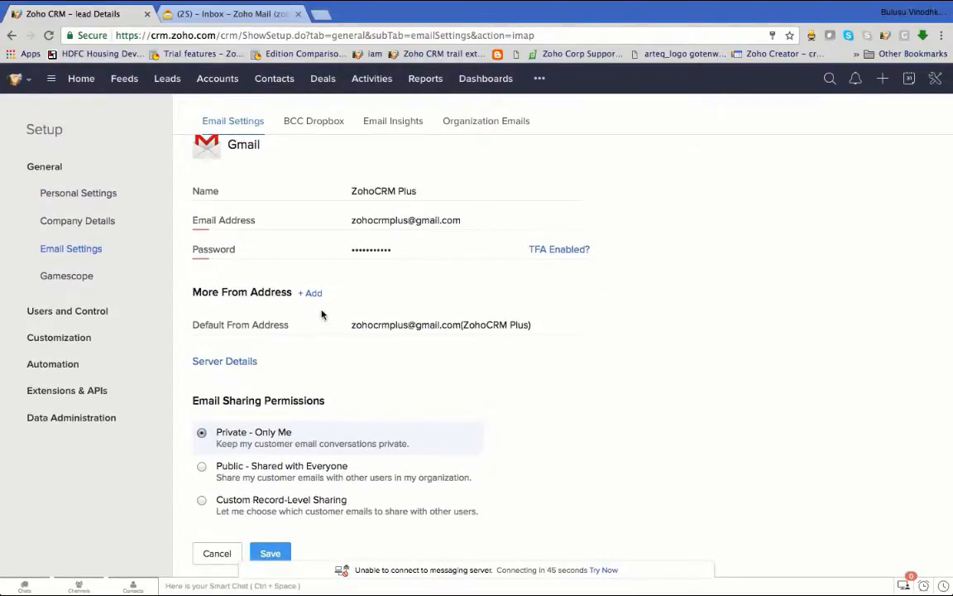
{"action": "left_click", "coordinate": [240, 362]}
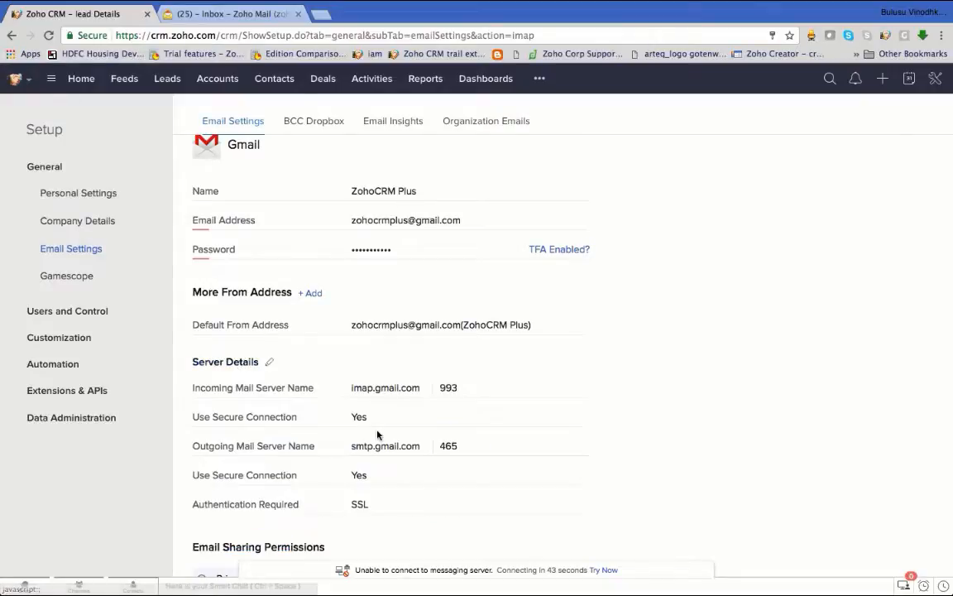
{"action": "scroll", "coordinate": [377, 434], "scroll_direction": "down", "scroll_amount": 3}
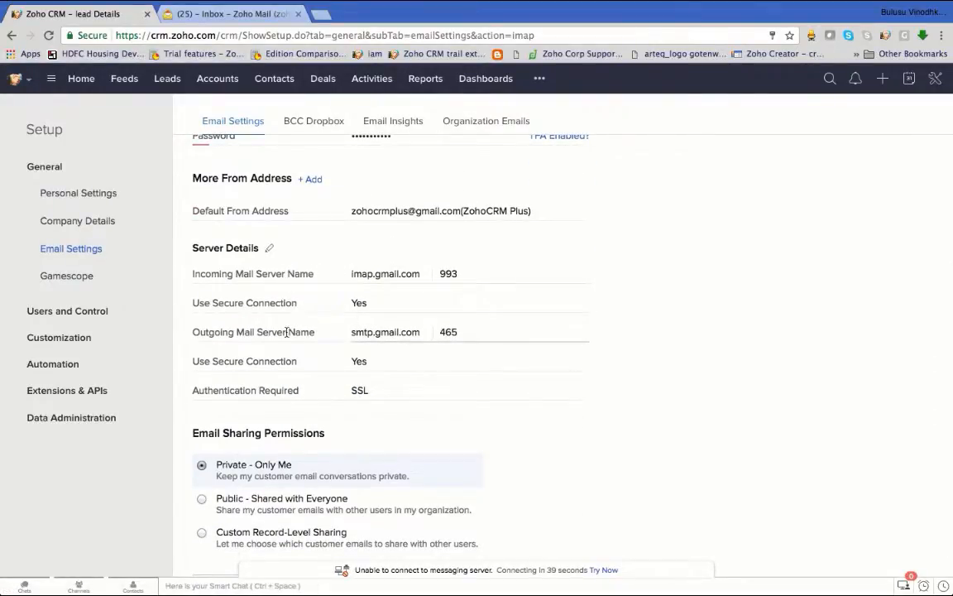
{"action": "scroll", "coordinate": [362, 393], "scroll_direction": "down", "scroll_amount": 1}
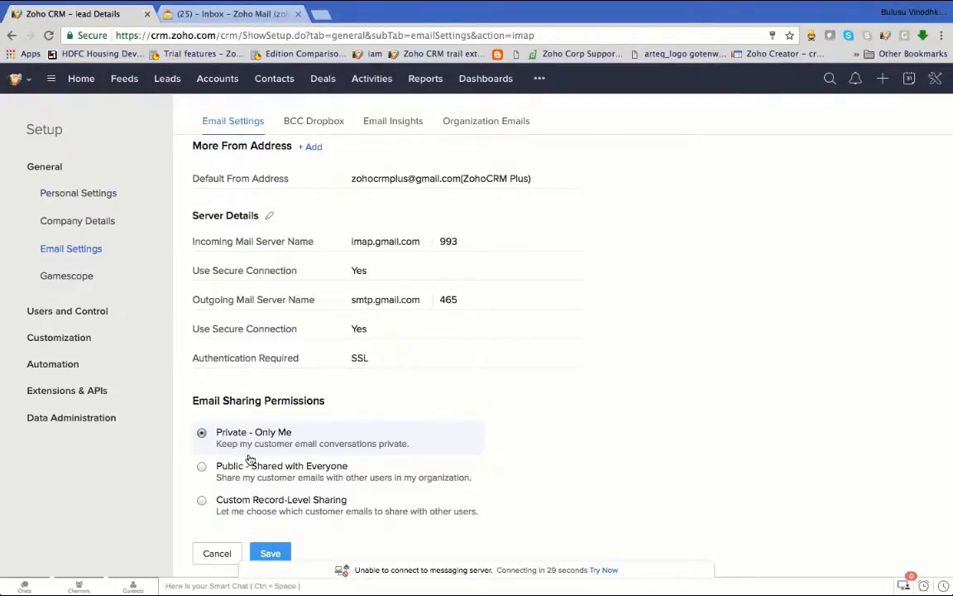
{"action": "left_click", "coordinate": [202, 467]}
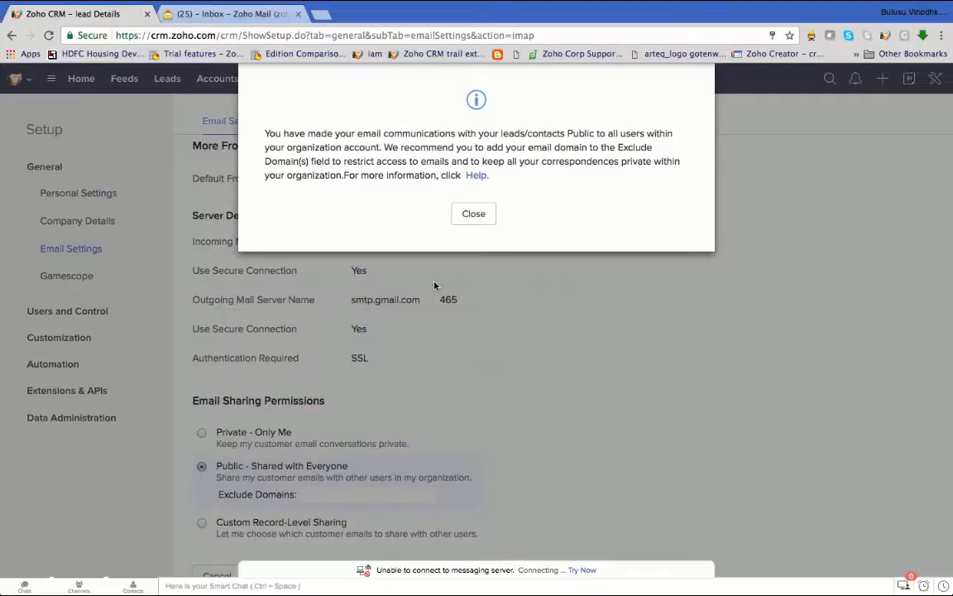
Dismiss the domain notice, keep sharing at Public - Shared with Everyone, and save the settings
{"action": "left_click", "coordinate": [481, 214]}
{"action": "left_click", "coordinate": [201, 522]}
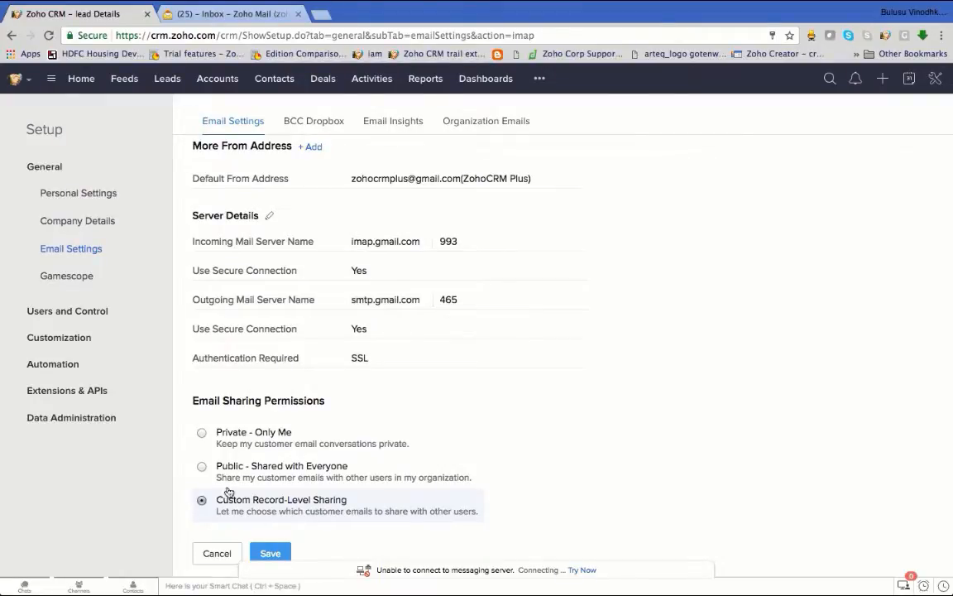
{"action": "left_click", "coordinate": [202, 467]}
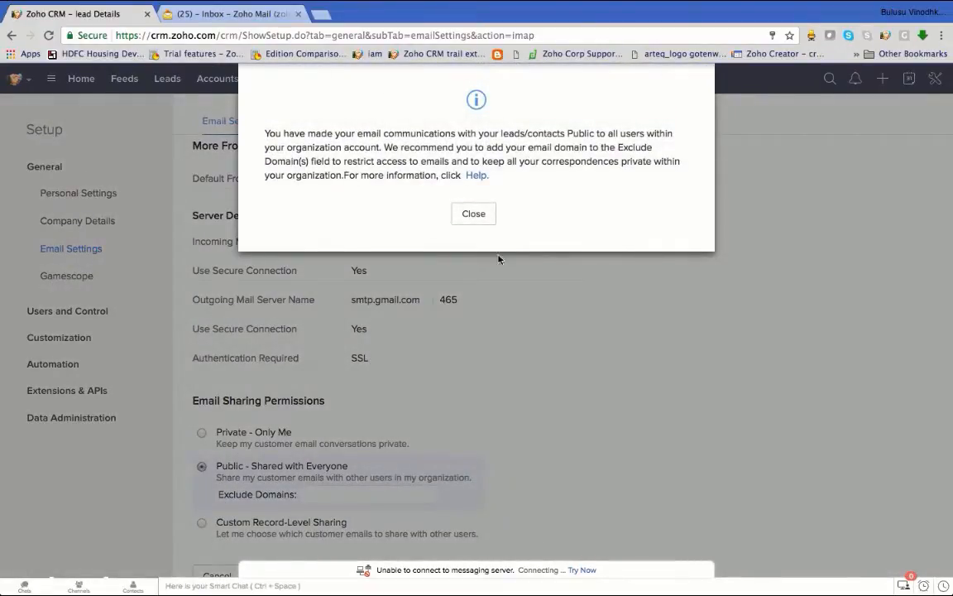
{"action": "left_click", "coordinate": [474, 213]}
{"action": "scroll", "coordinate": [334, 517], "scroll_direction": "down", "scroll_amount": 1}
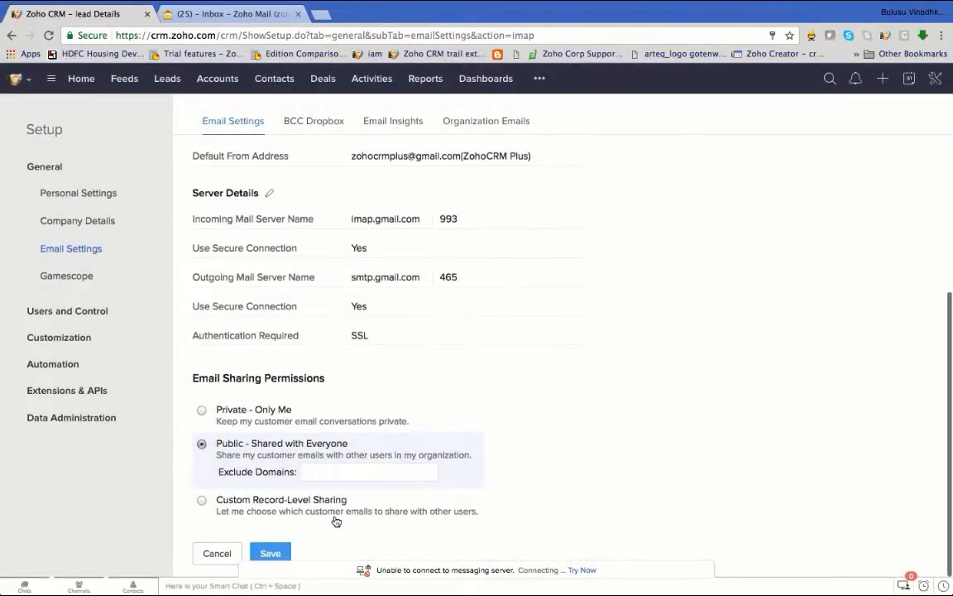
{"action": "left_click", "coordinate": [267, 554]}
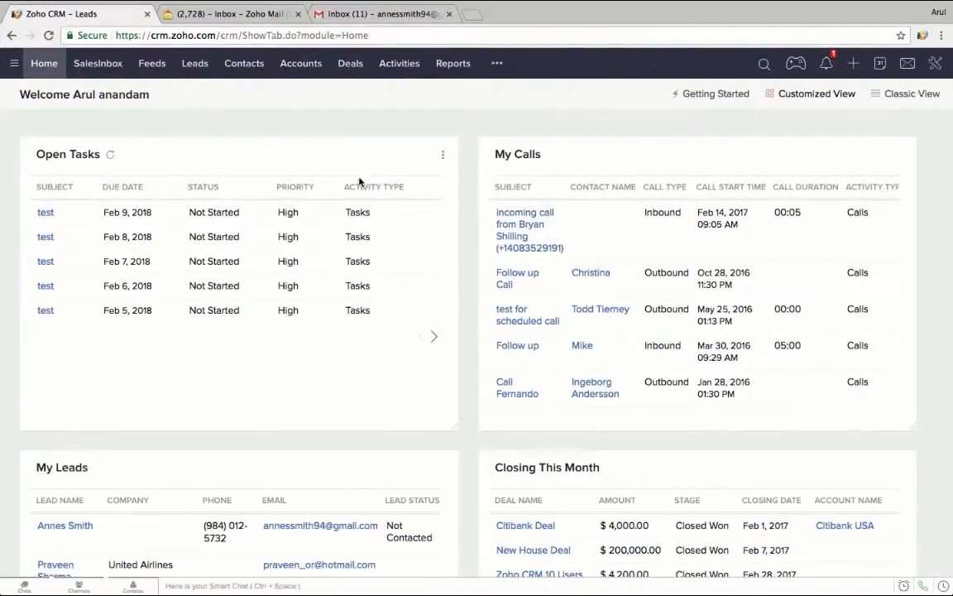
Open the first lead from the Leads list and review its five synced emails
{"action": "left_click", "coordinate": [198, 64]}
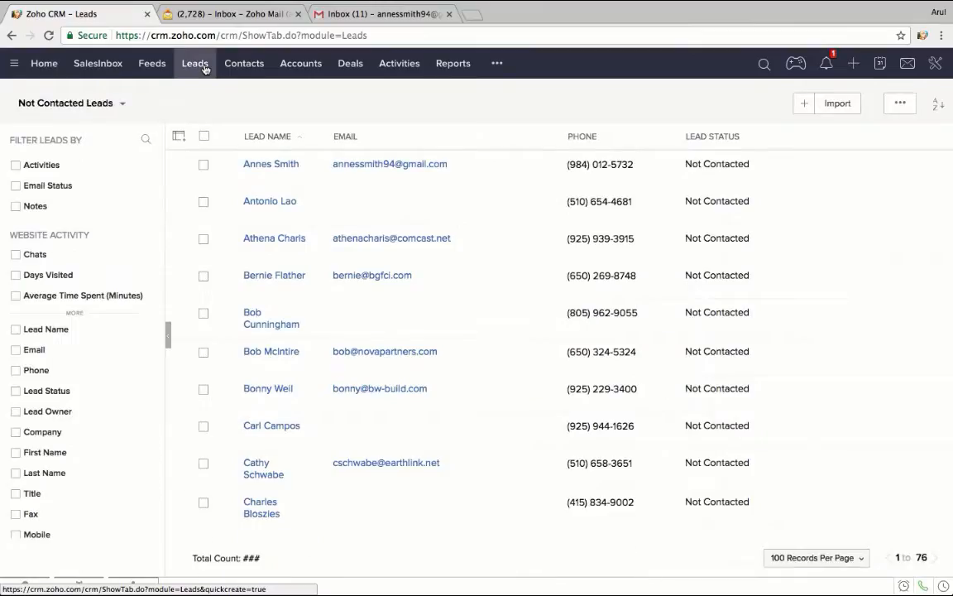
{"action": "left_click", "coordinate": [271, 165]}
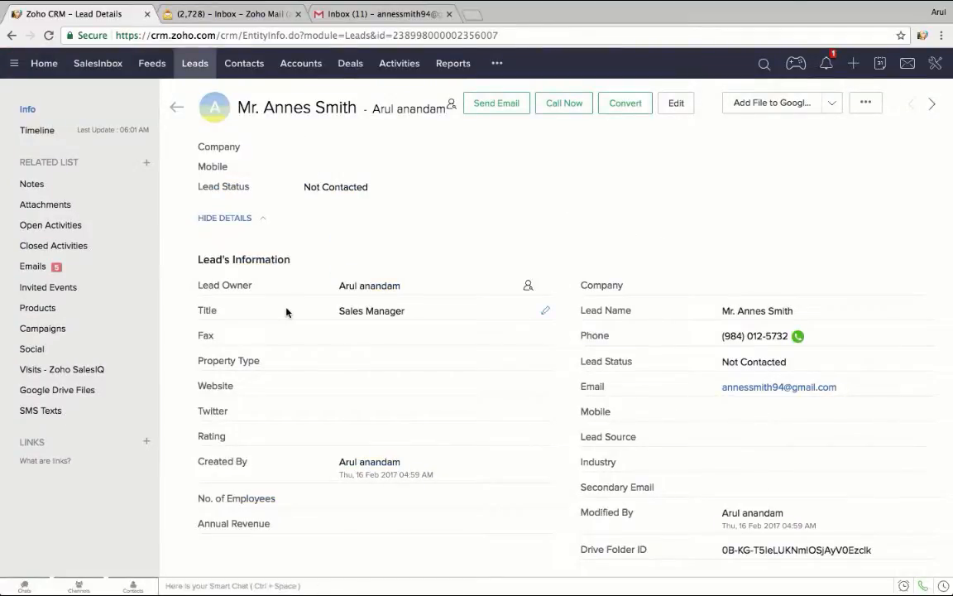
{"action": "left_click", "coordinate": [33, 265]}
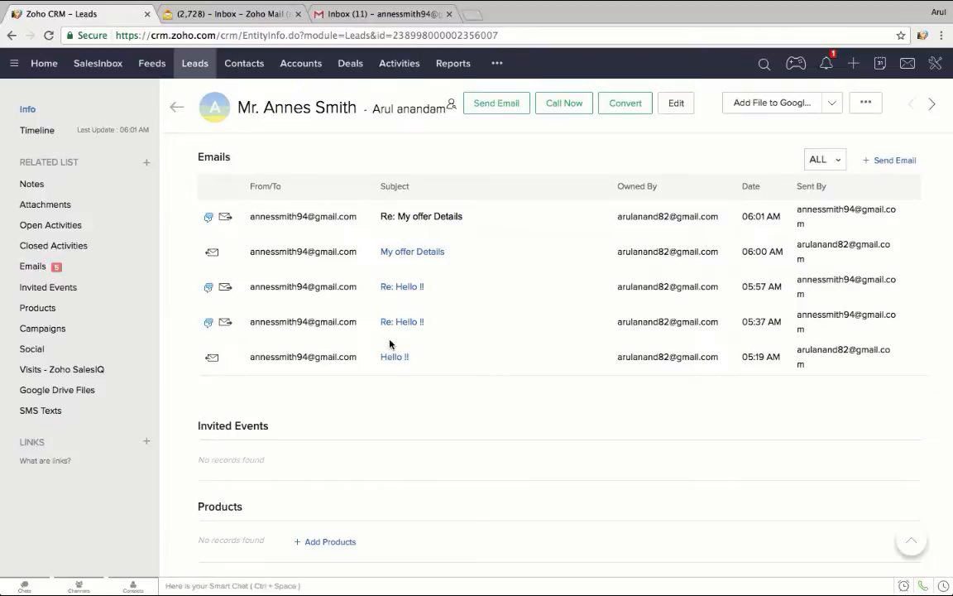
{"action": "scroll", "coordinate": [355, 239], "scroll_direction": "up", "scroll_amount": 10}
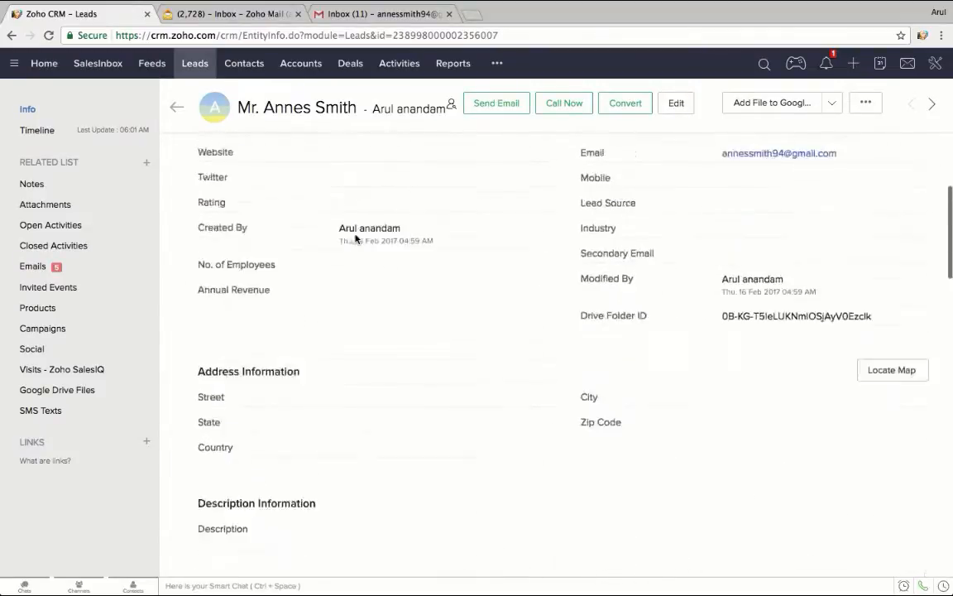
{"action": "scroll", "coordinate": [355, 239], "scroll_direction": "up", "scroll_amount": 5}
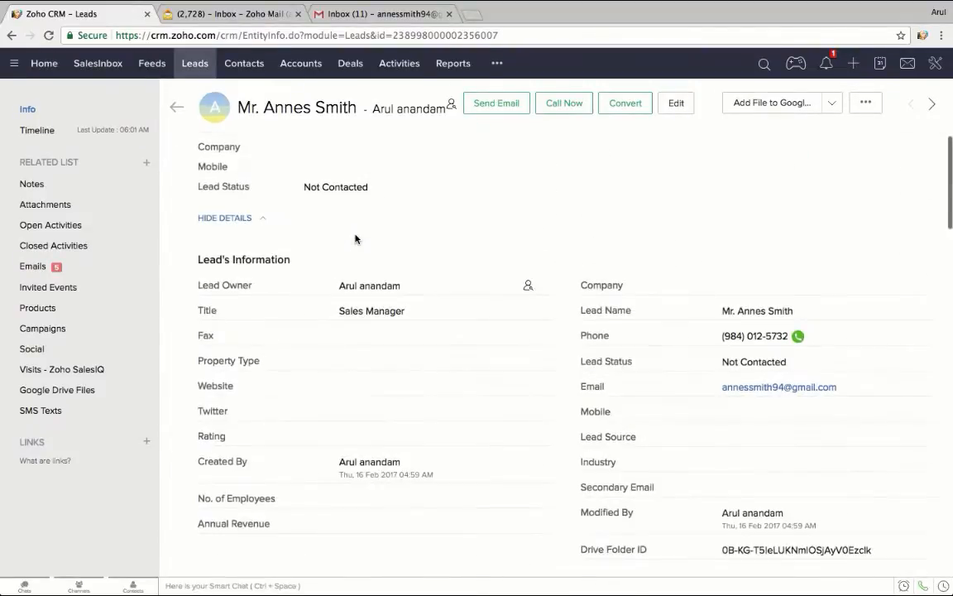
Go back to the leads list, reopen the first lead, then return to Not Contacted Leads
{"action": "left_click", "coordinate": [197, 74]}
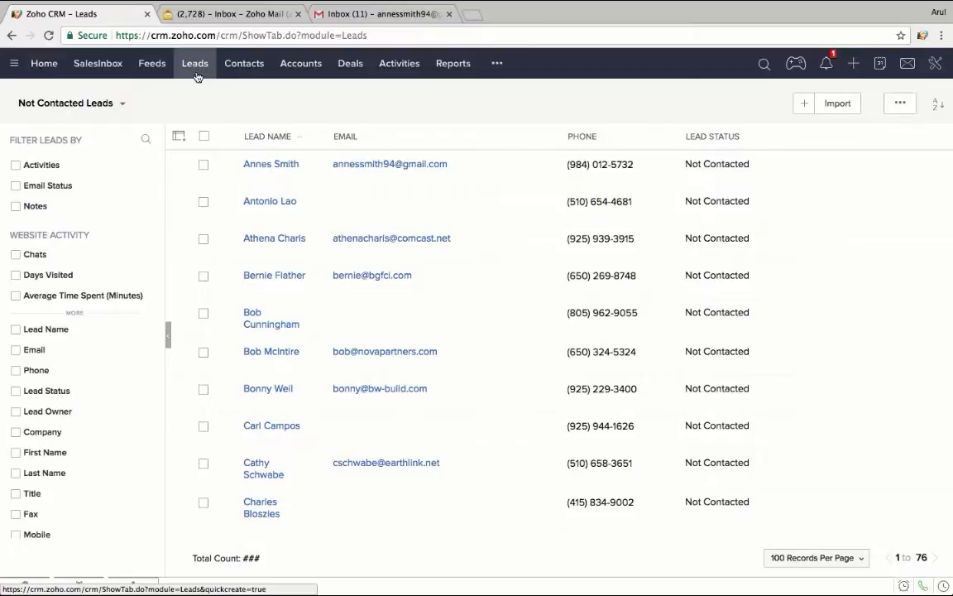
{"action": "left_click", "coordinate": [257, 172]}
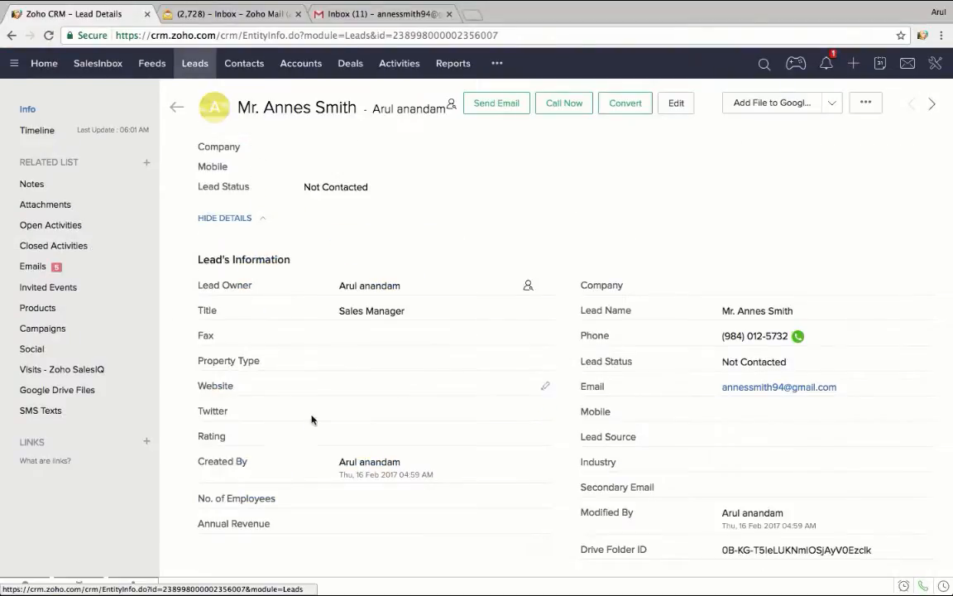
{"action": "left_click", "coordinate": [192, 63]}
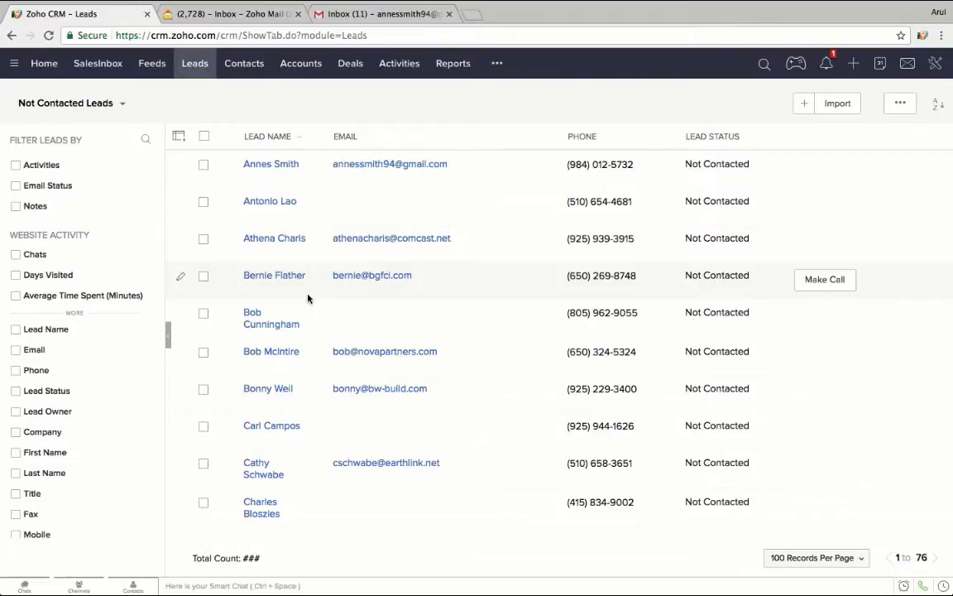
Open the lead's 'Re: My offer Details' email signal and show the add task/event/call options
{"action": "left_click", "coordinate": [828, 67]}
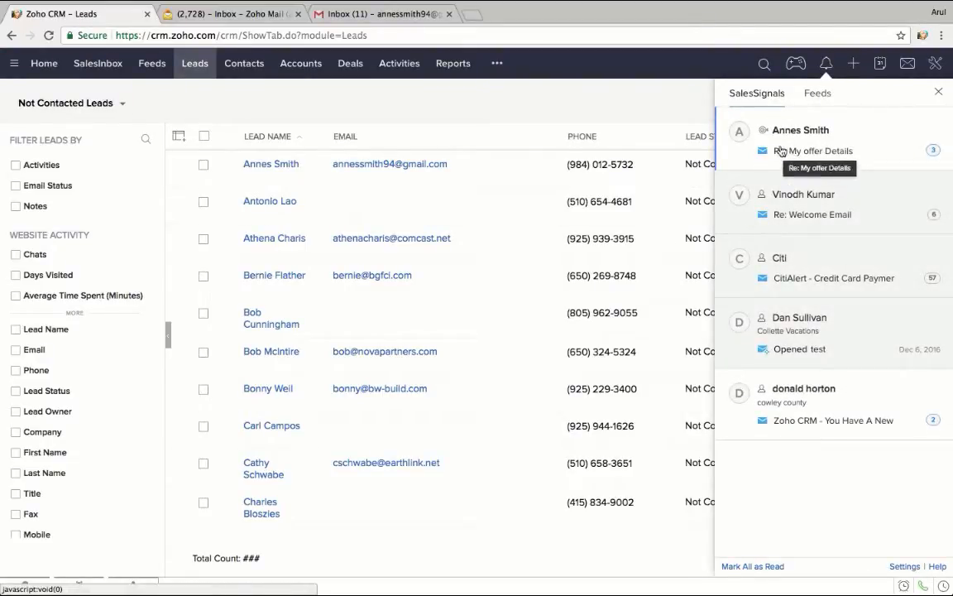
{"action": "left_click", "coordinate": [764, 135]}
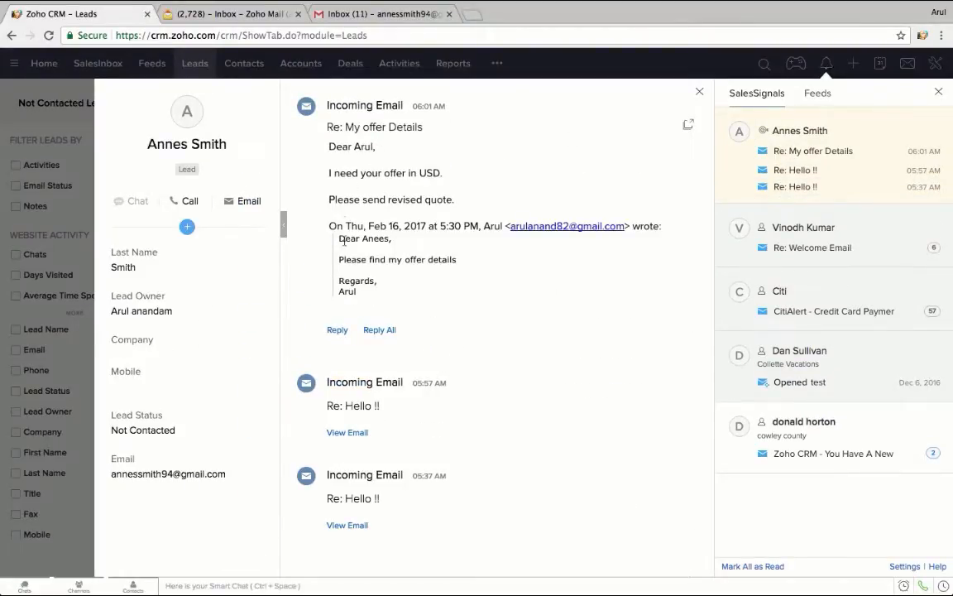
{"action": "left_click", "coordinate": [188, 228]}
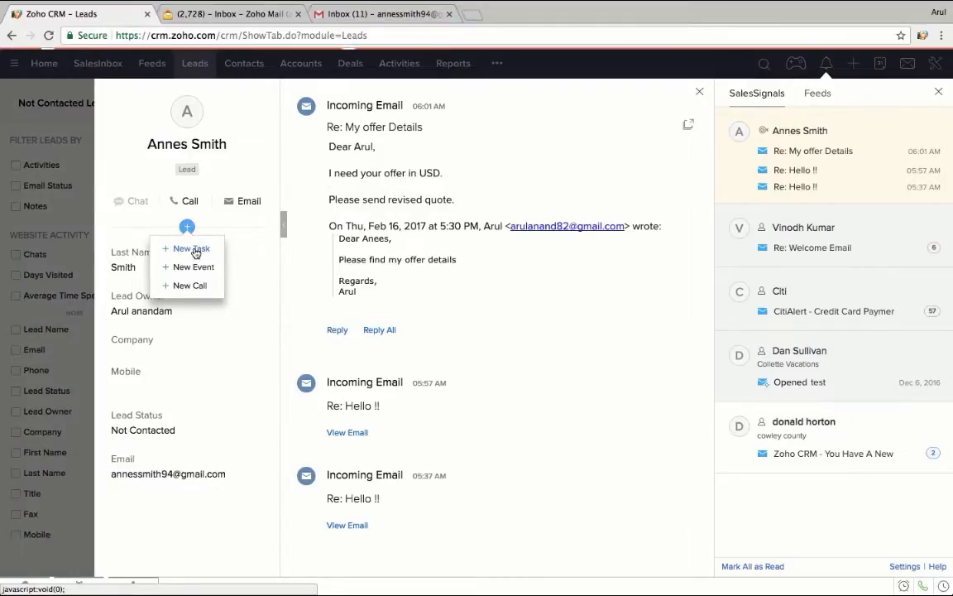
Create a new task 'Follow up for Proposal' for the lead, due 20 February 2017
{"action": "left_click", "coordinate": [195, 250]}
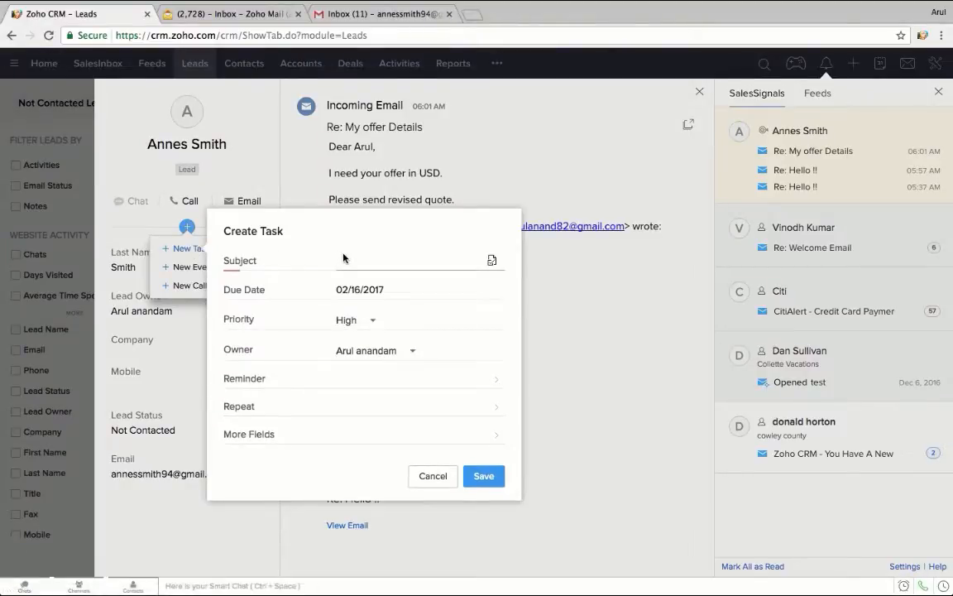
{"action": "type", "text": "Follow up for Proposal"}
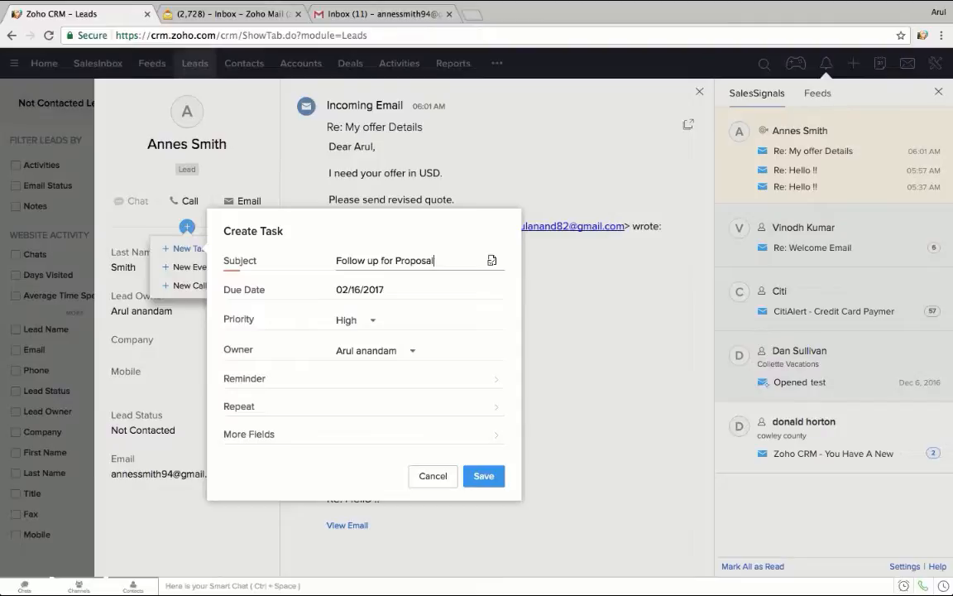
{"action": "left_click", "coordinate": [346, 290]}
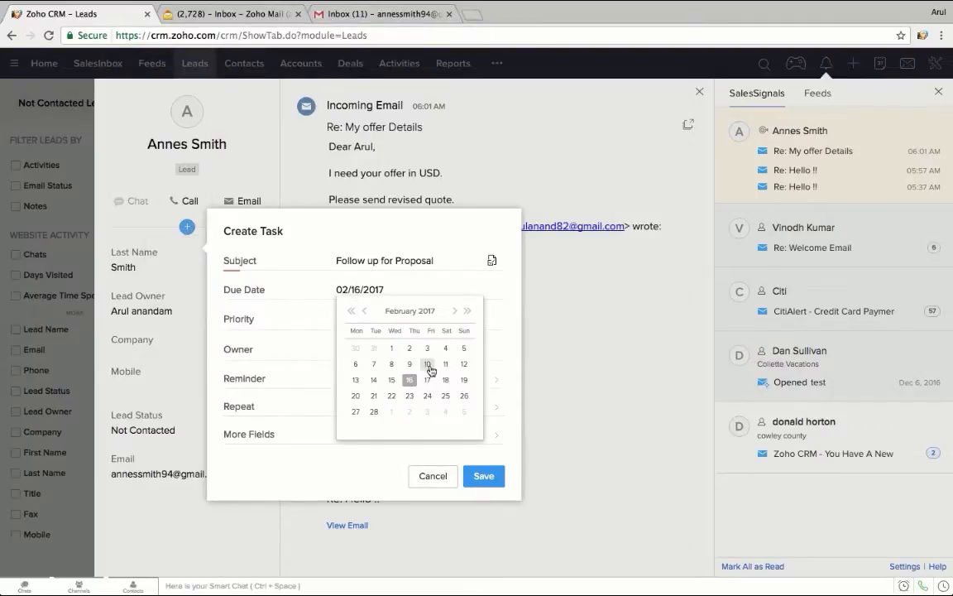
{"action": "left_click", "coordinate": [356, 395]}
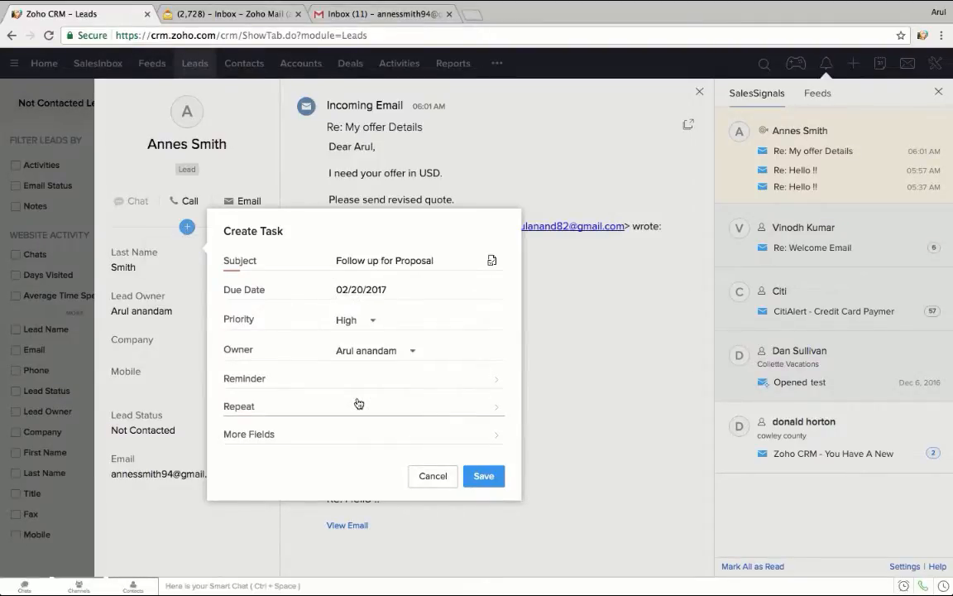
Add a pop-up reminder on 02/20/2017 to the task and save it
{"action": "left_click", "coordinate": [357, 383]}
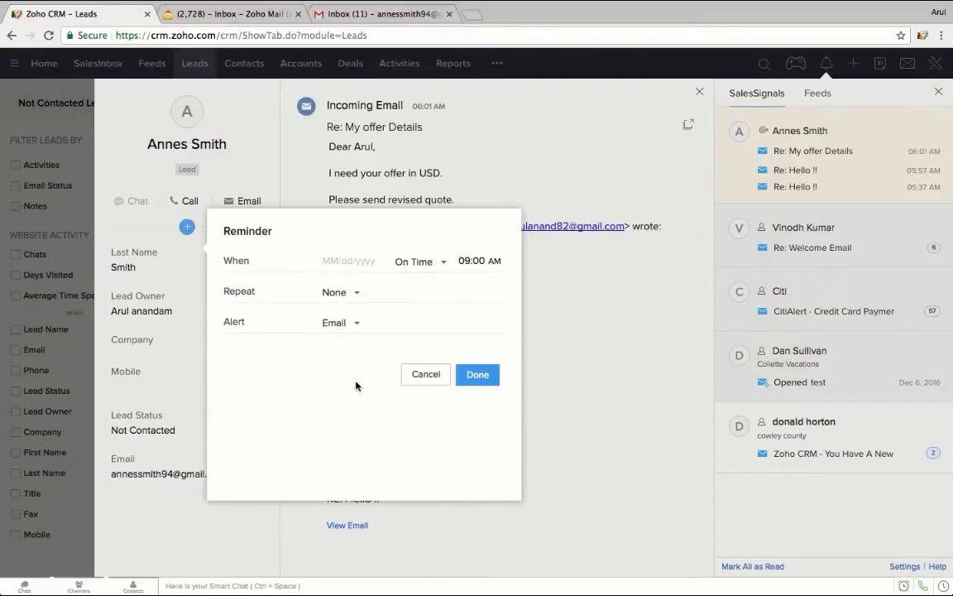
{"action": "left_click", "coordinate": [335, 261]}
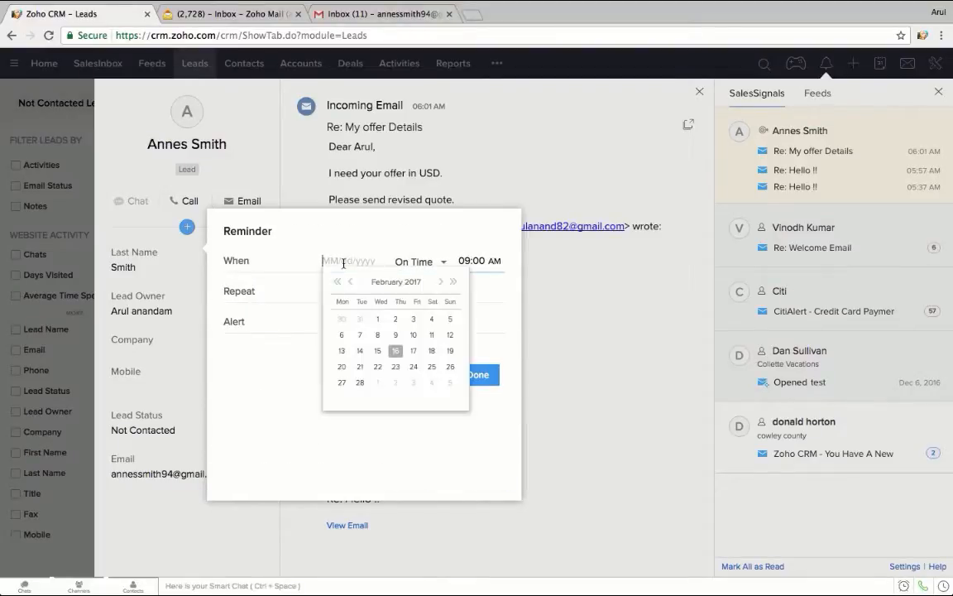
{"action": "left_click", "coordinate": [342, 367]}
{"action": "left_click", "coordinate": [336, 323]}
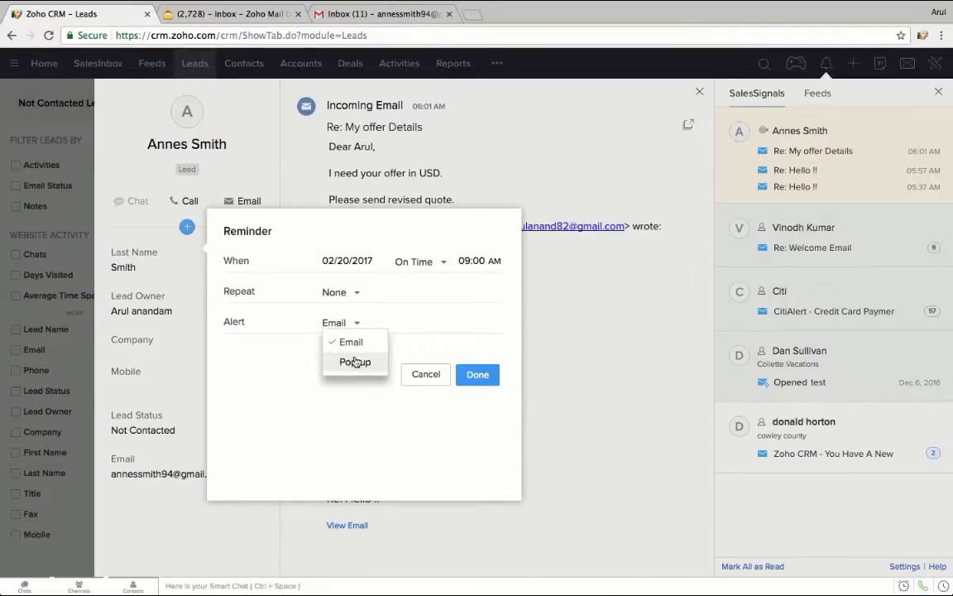
{"action": "left_click", "coordinate": [355, 362]}
{"action": "left_click", "coordinate": [494, 377]}
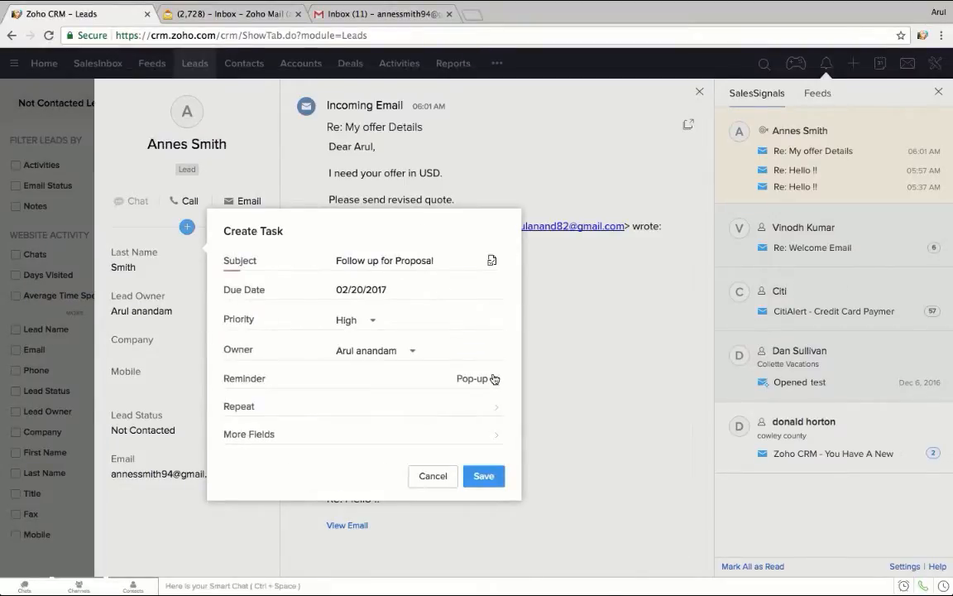
{"action": "left_click", "coordinate": [489, 477]}
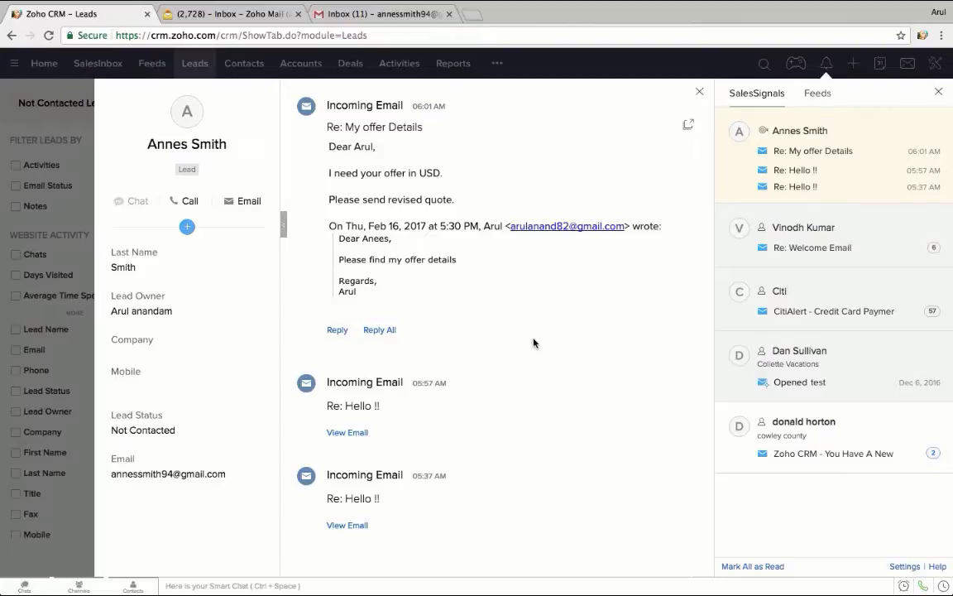
Close SalesSignals and open the first lead's emails, topped by 'Re: My offer Details'
{"action": "left_click", "coordinate": [941, 93]}
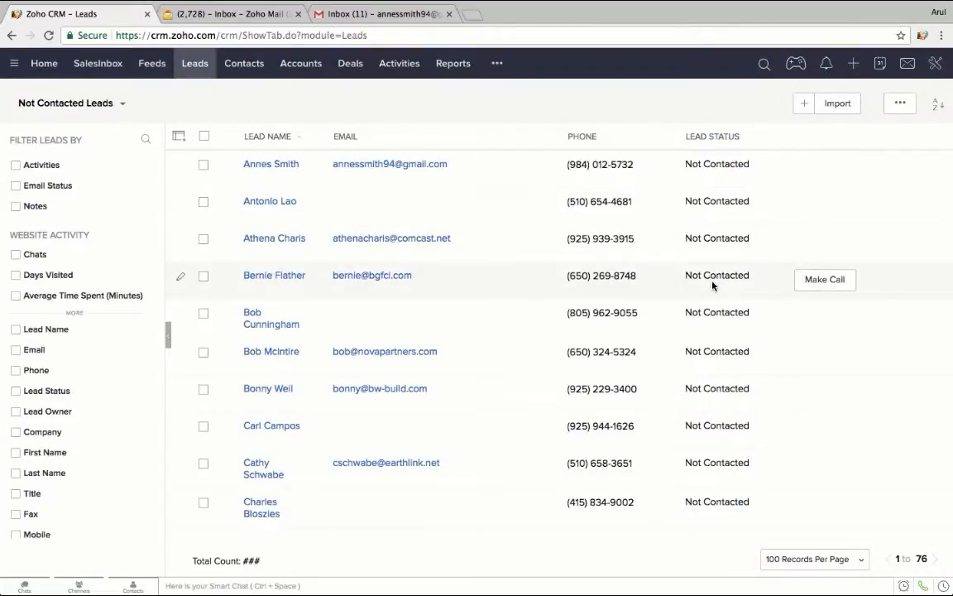
{"action": "left_click", "coordinate": [292, 168]}
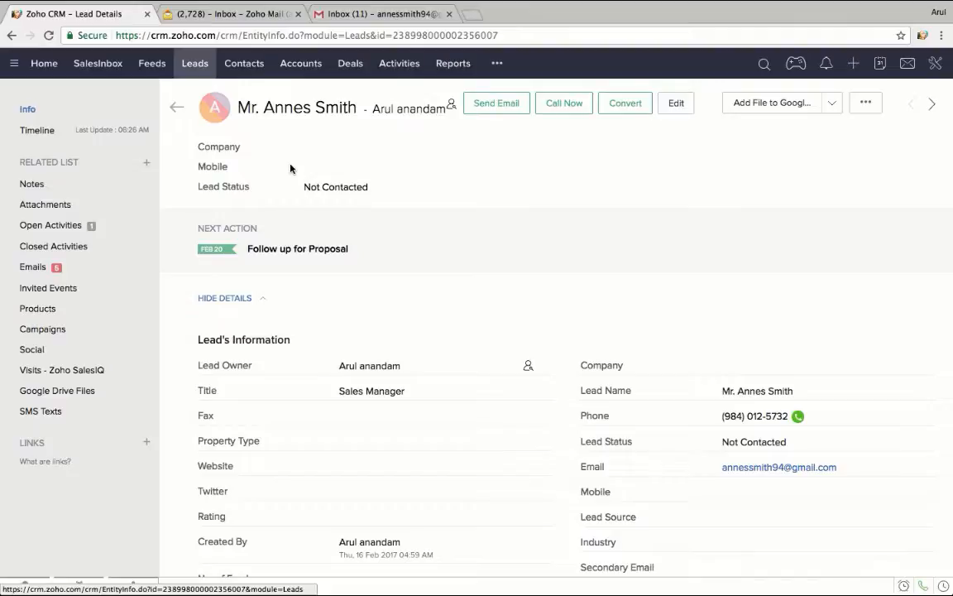
{"action": "left_click", "coordinate": [37, 266]}
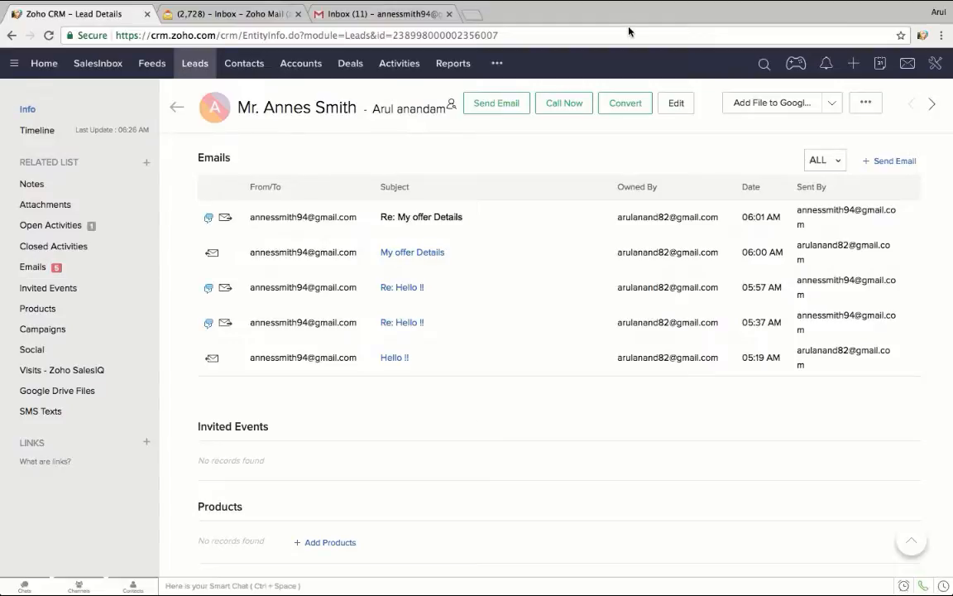
Switch the Email Insights toggle on under Setup > Email Settings > Email Insights
{"action": "left_click", "coordinate": [938, 64]}
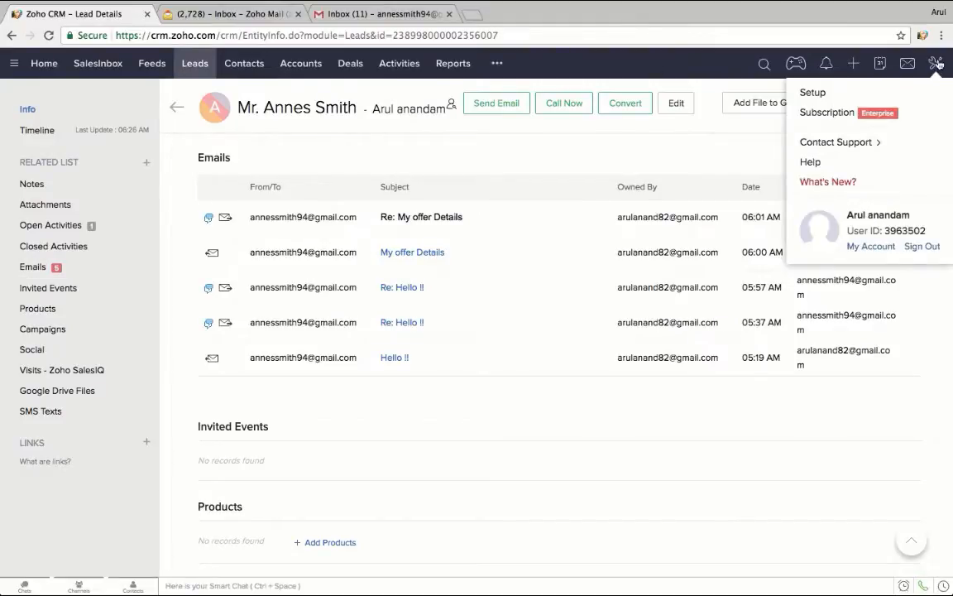
{"action": "left_click", "coordinate": [828, 97]}
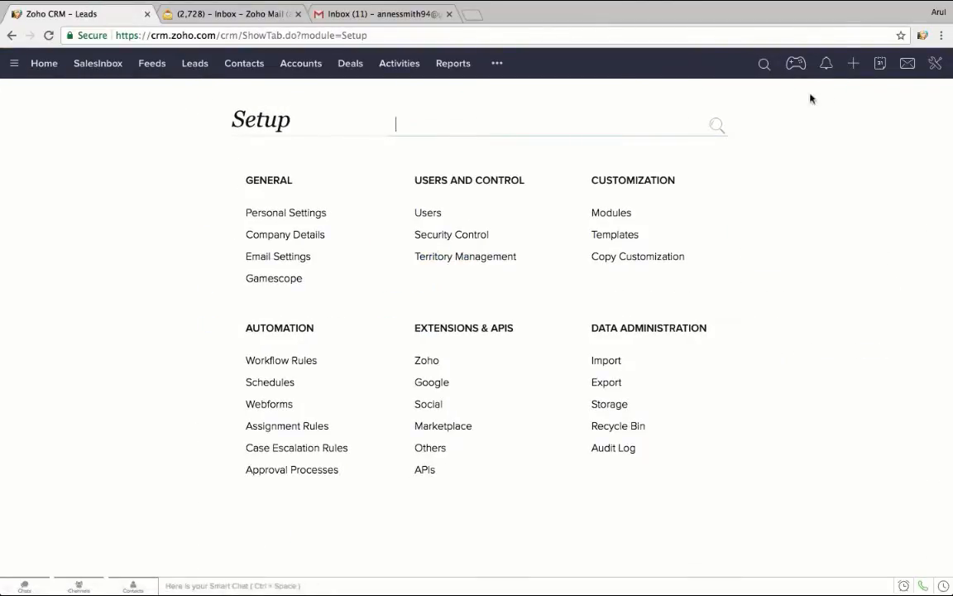
{"action": "left_click", "coordinate": [274, 259]}
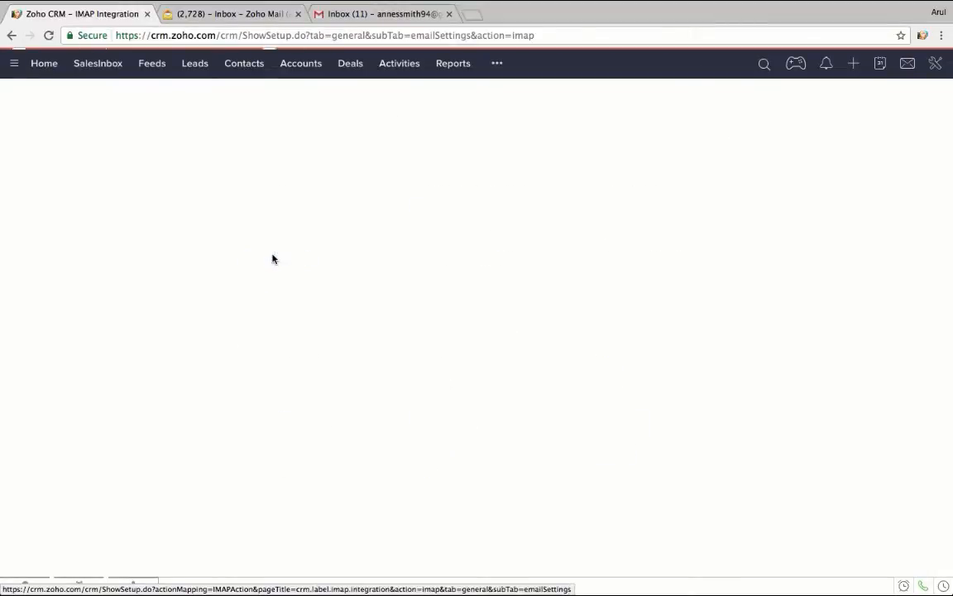
{"action": "left_click", "coordinate": [380, 109]}
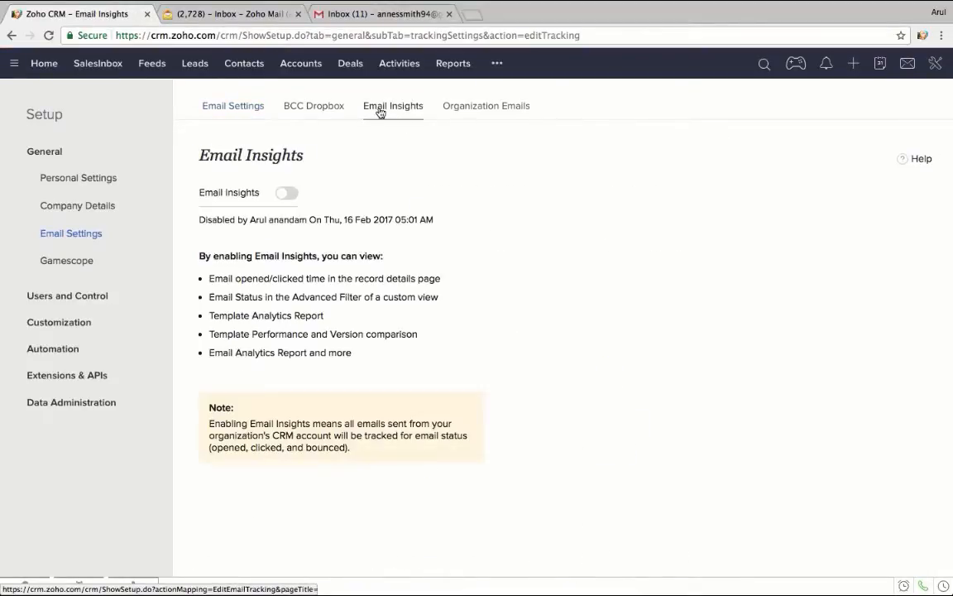
{"action": "left_click", "coordinate": [293, 194]}
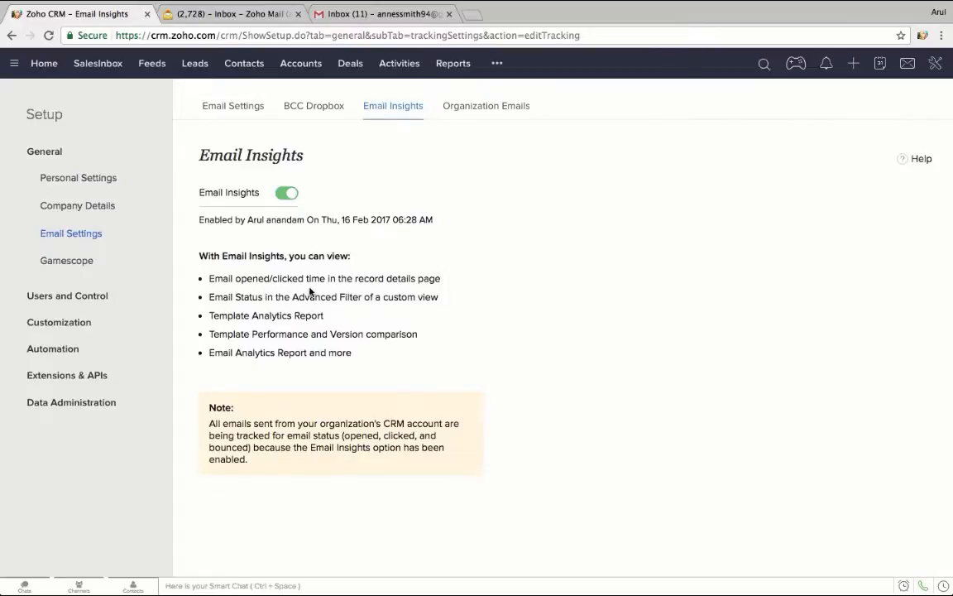
Check the first lead's logged emails, then return to the Not Contacted Leads list
{"action": "left_click", "coordinate": [195, 67]}
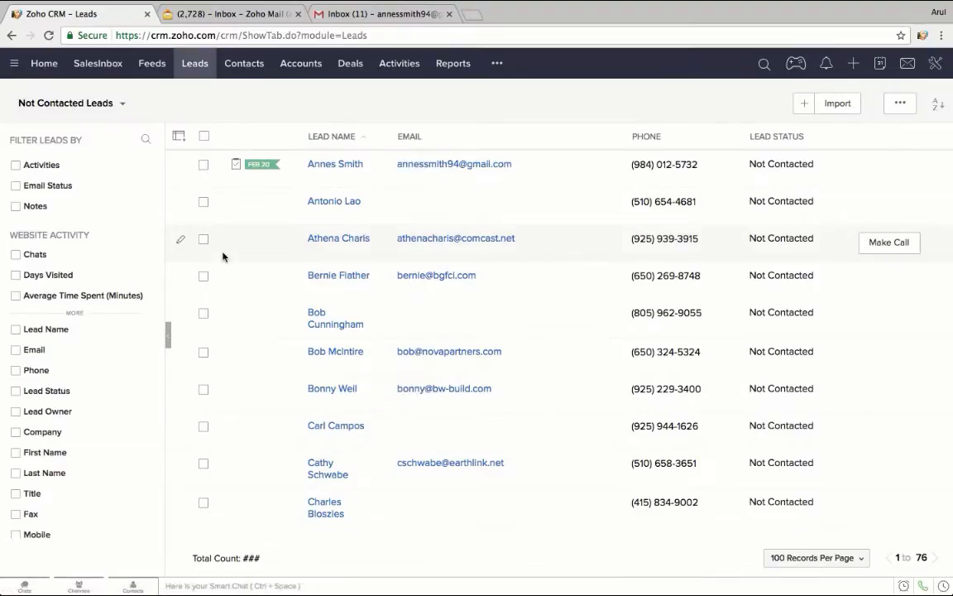
{"action": "left_click", "coordinate": [326, 167]}
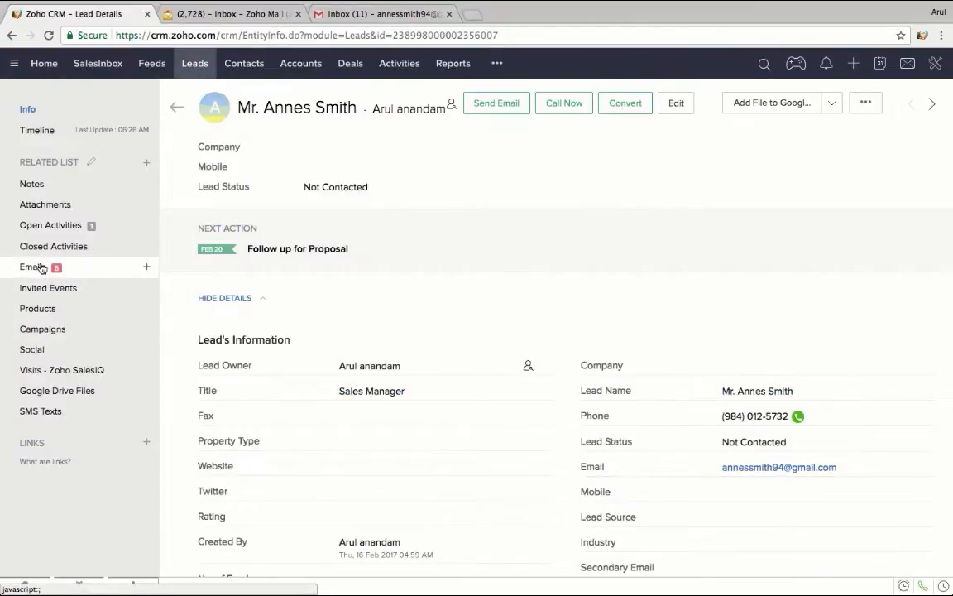
{"action": "left_click", "coordinate": [33, 267]}
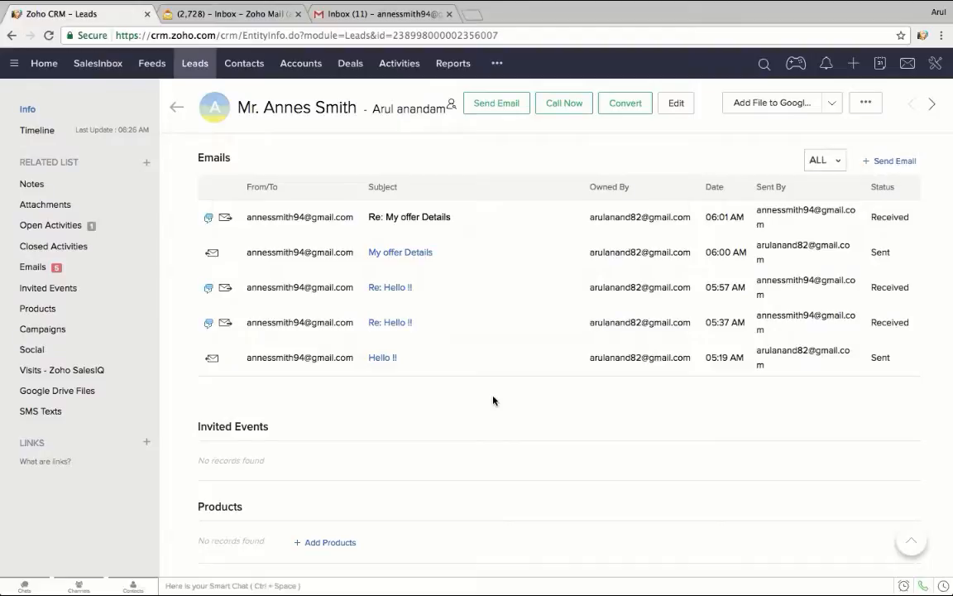
{"action": "left_click", "coordinate": [177, 111]}
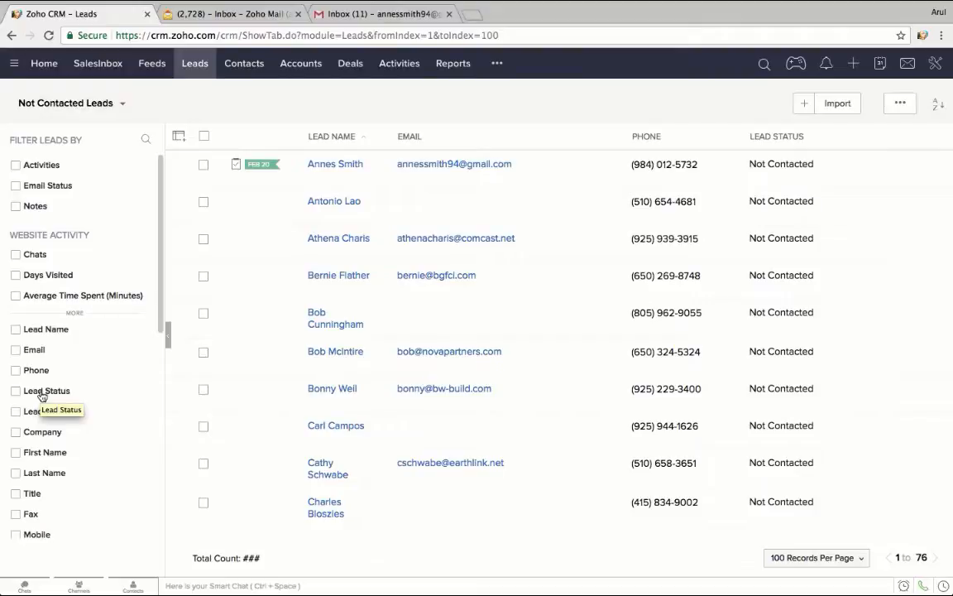
Filter leads by Email Status sent in last 2 days, not opened, and select all 76 leads
{"action": "left_click", "coordinate": [203, 137]}
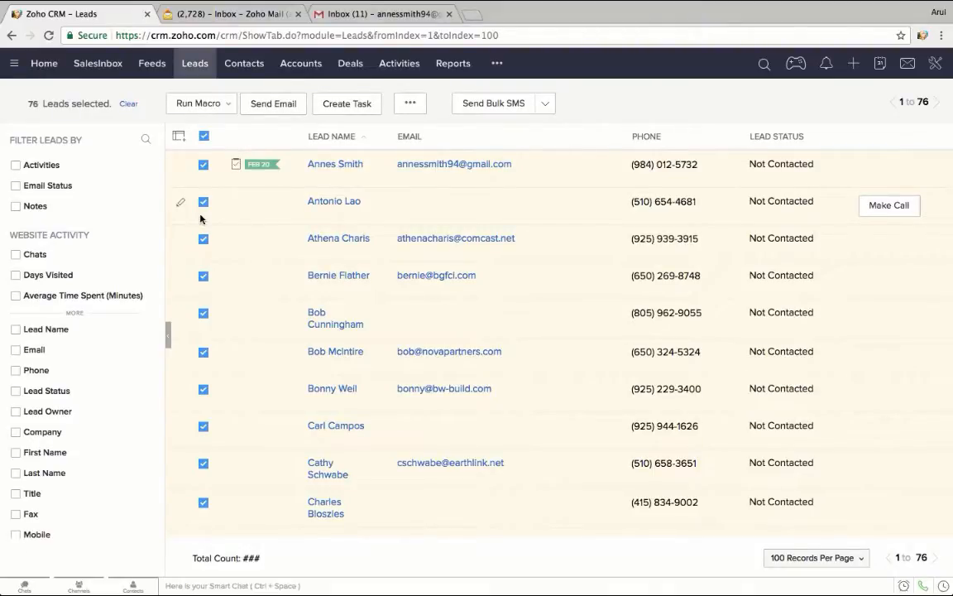
{"action": "left_click", "coordinate": [18, 188]}
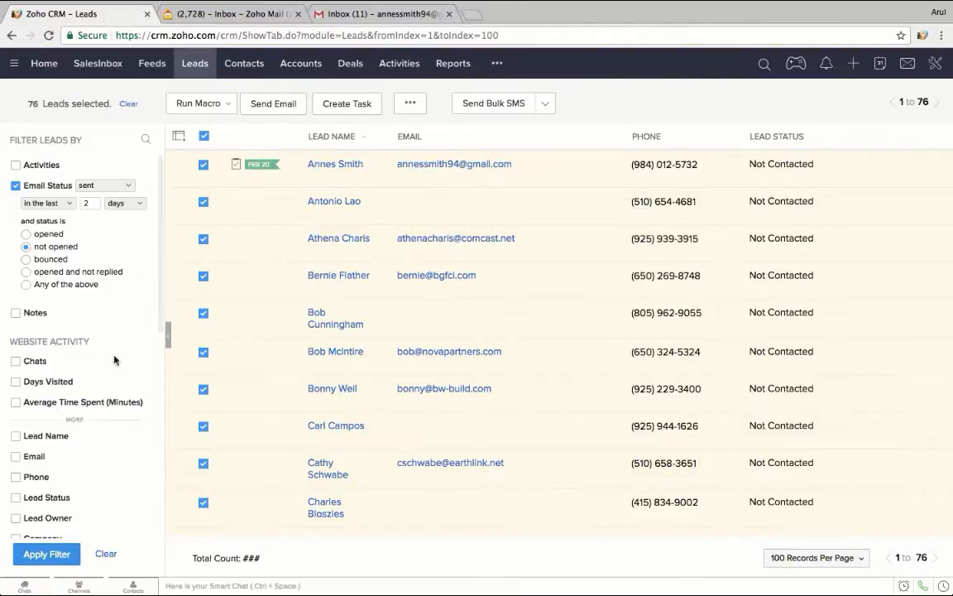
{"action": "left_click", "coordinate": [203, 136]}
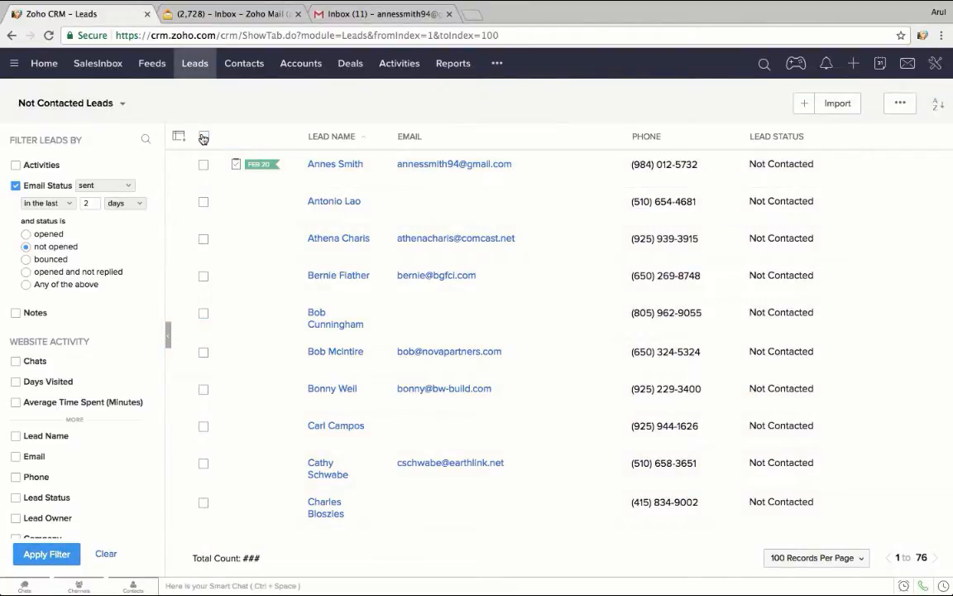
{"action": "left_click", "coordinate": [204, 136]}
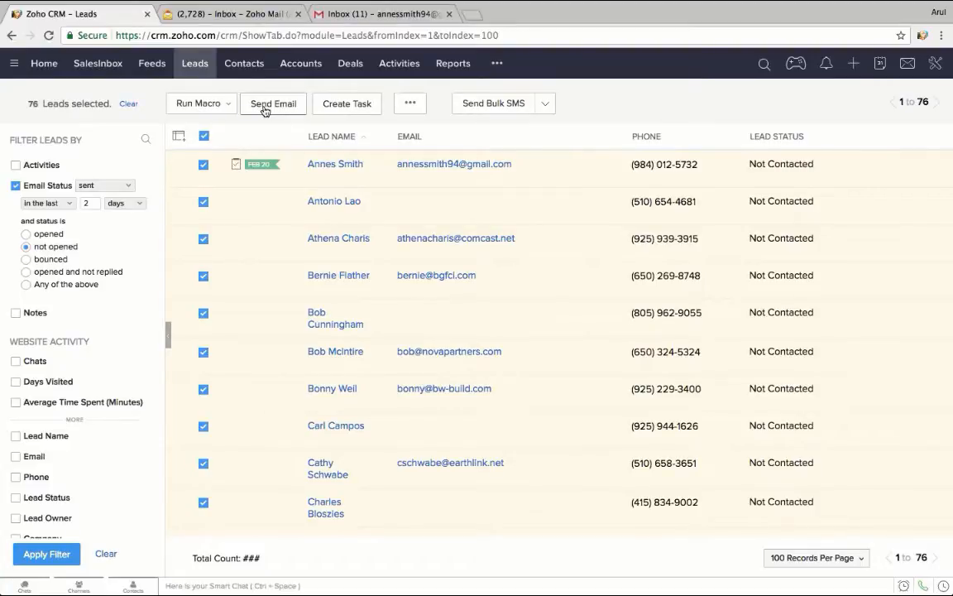
Mass-email the selected leads with the New Lead Welcome Email template, then close the statistics
{"action": "left_click", "coordinate": [265, 107]}
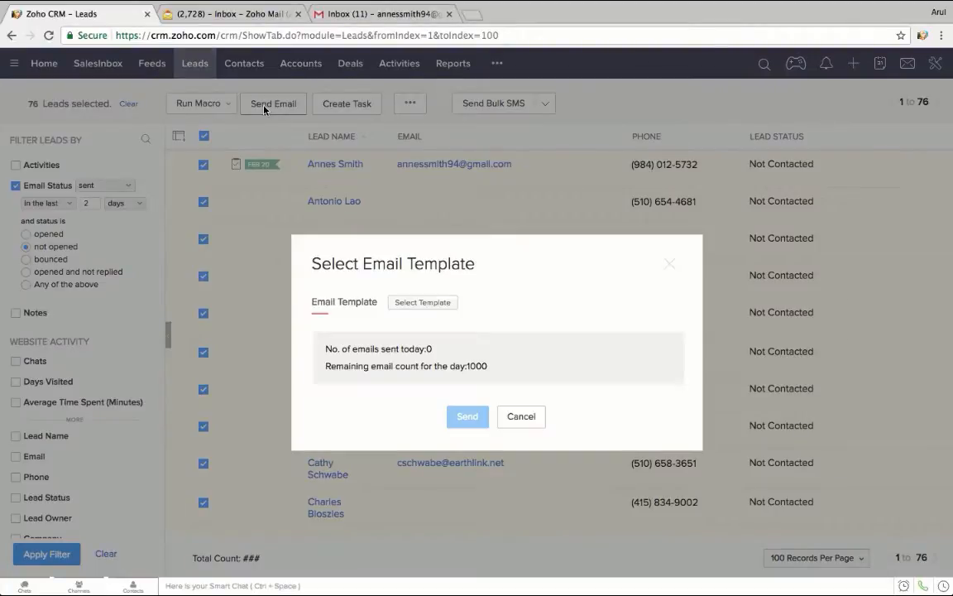
{"action": "left_click", "coordinate": [444, 306]}
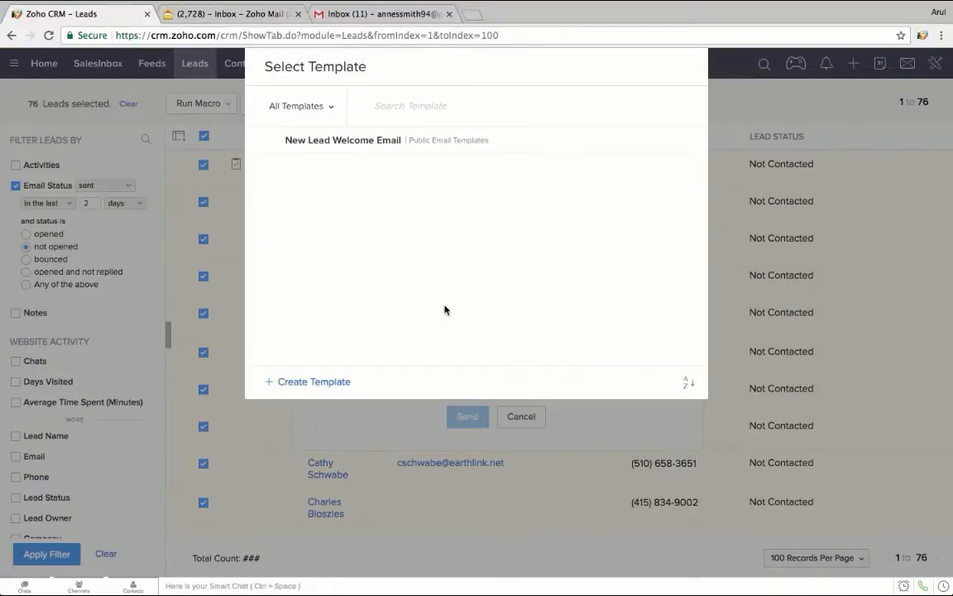
{"action": "left_click", "coordinate": [354, 144]}
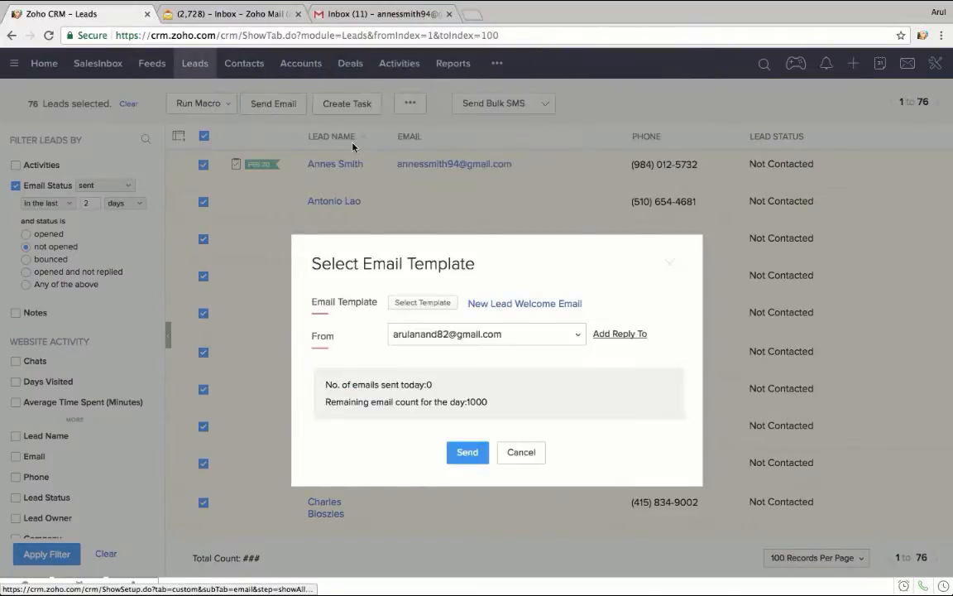
{"action": "left_click", "coordinate": [468, 453]}
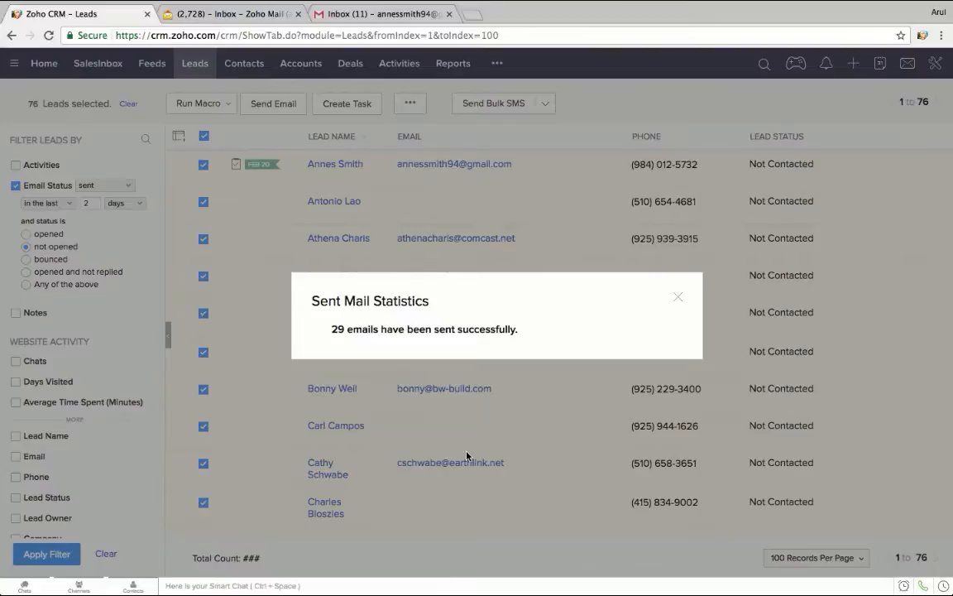
{"action": "left_click", "coordinate": [678, 297]}
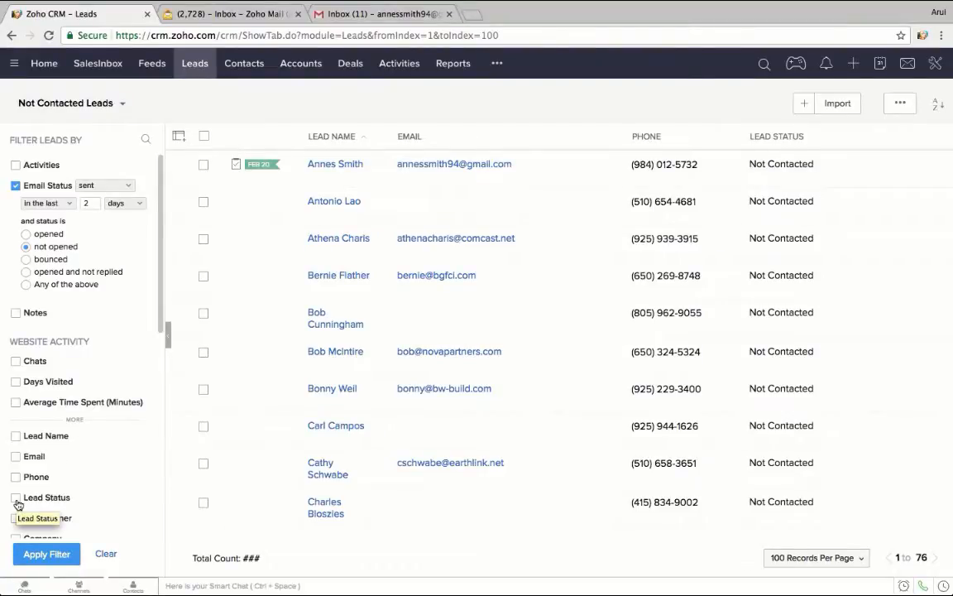
Filter leads by Lead Status Not Contacted, then open the Email Reports list
{"action": "left_click", "coordinate": [16, 499]}
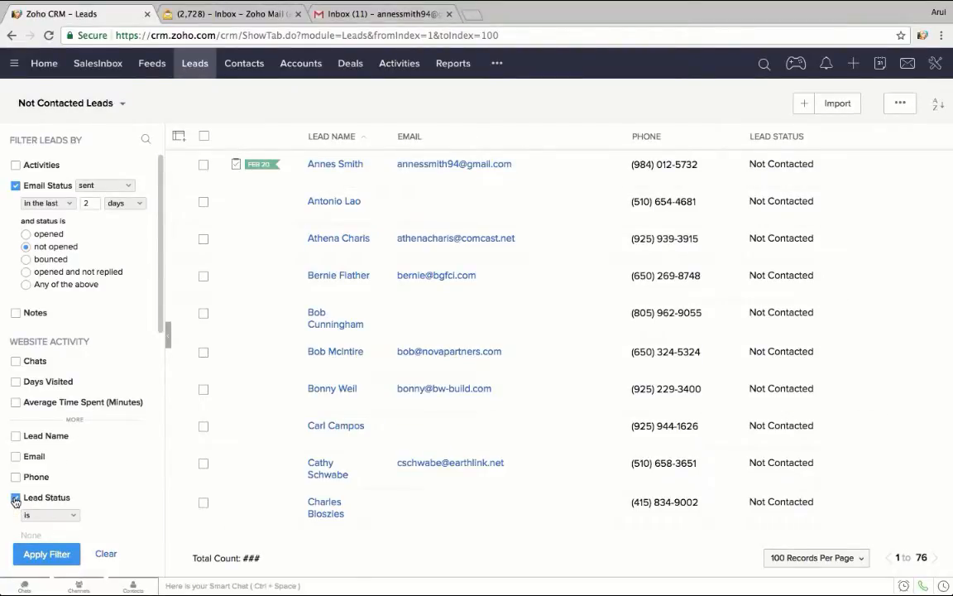
{"action": "scroll", "coordinate": [100, 463], "scroll_direction": "down", "scroll_amount": 4}
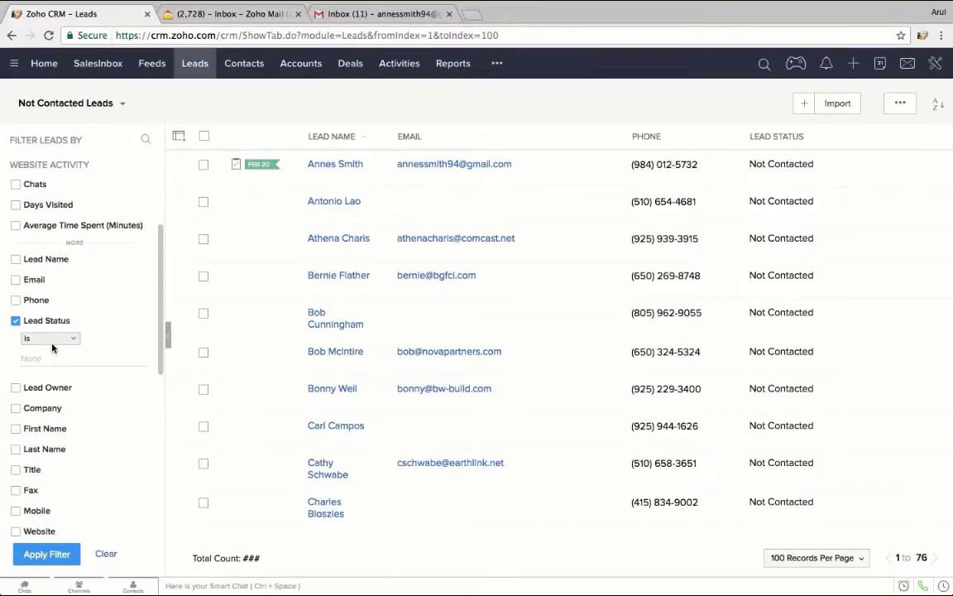
{"action": "left_click", "coordinate": [37, 359]}
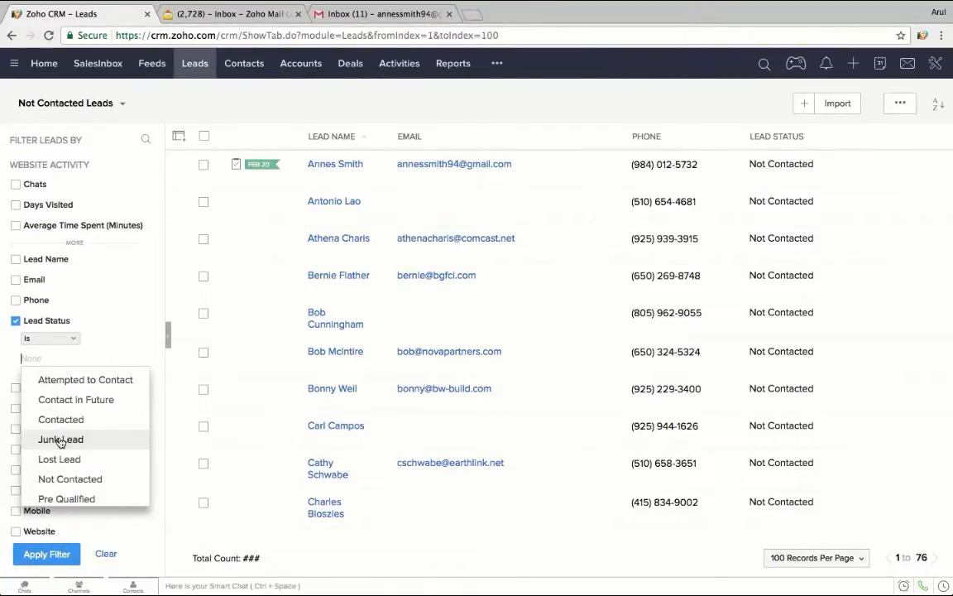
{"action": "left_click", "coordinate": [66, 474]}
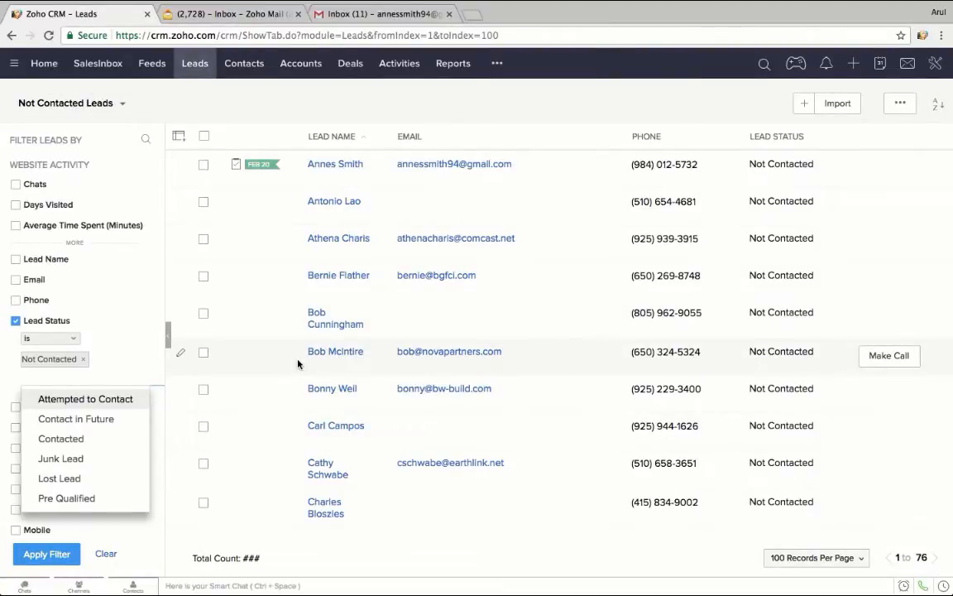
{"action": "left_click", "coordinate": [453, 64]}
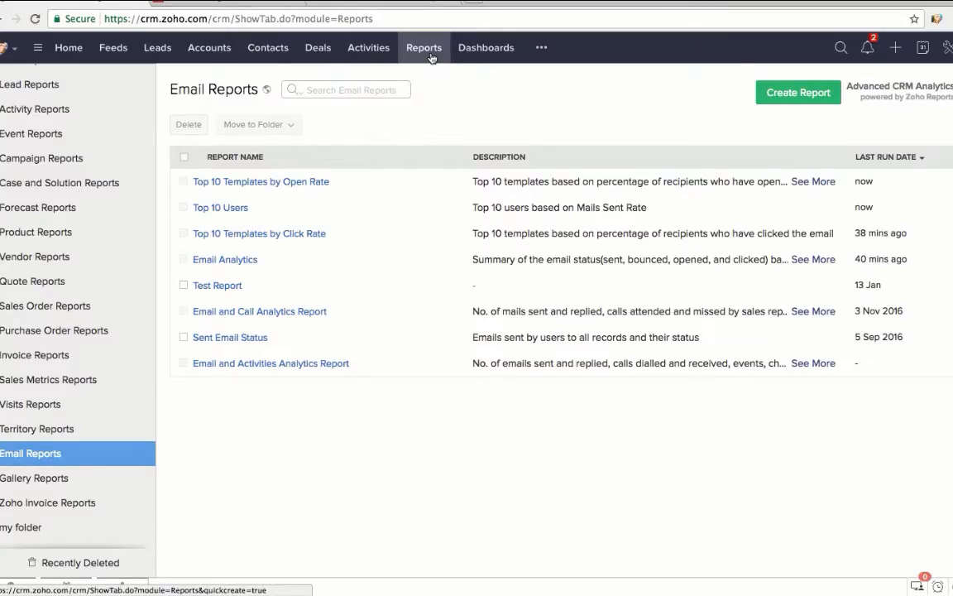
{"action": "left_click", "coordinate": [431, 58]}
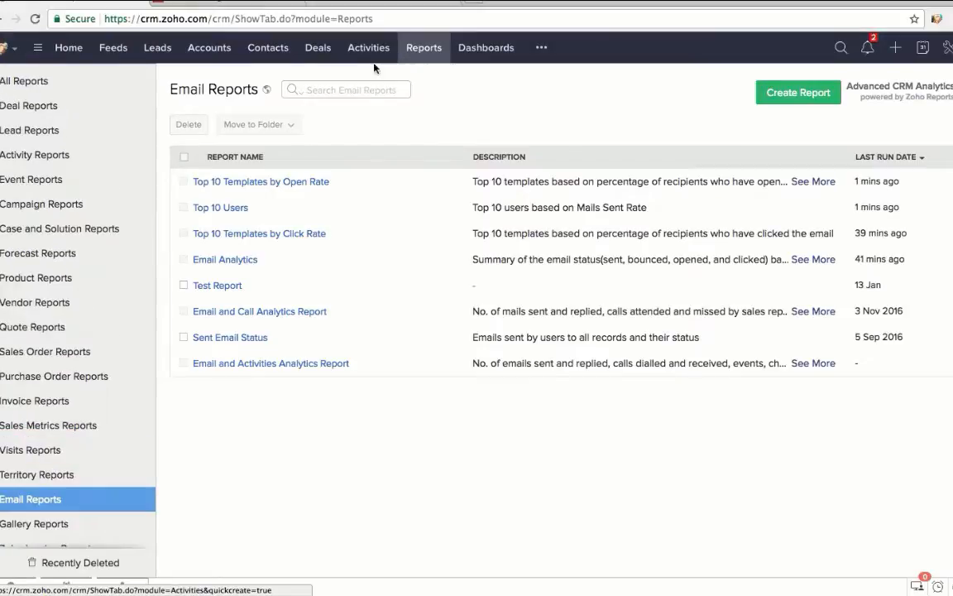
Open the Top 10 Users email report for the last 120 days and show its date range choices
{"action": "left_click", "coordinate": [235, 211]}
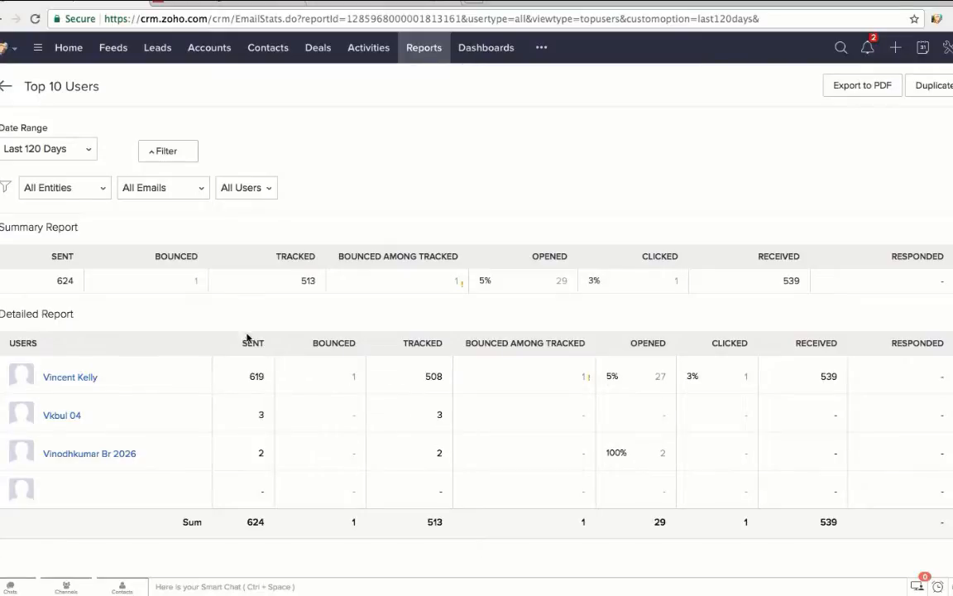
{"action": "left_click", "coordinate": [75, 161]}
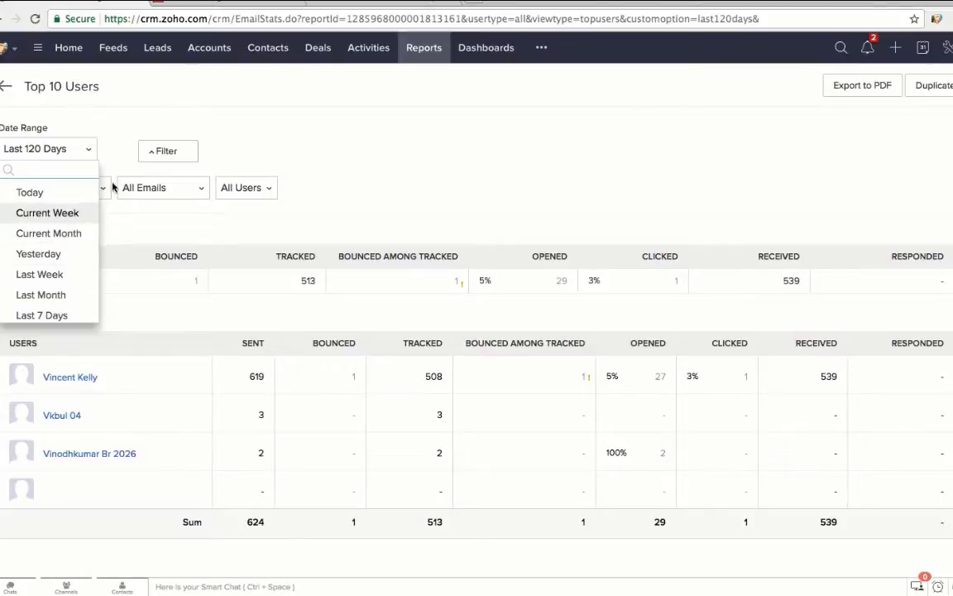
Leave the report and go back to the Email Reports list via the Reports tab
{"action": "left_click", "coordinate": [423, 49]}
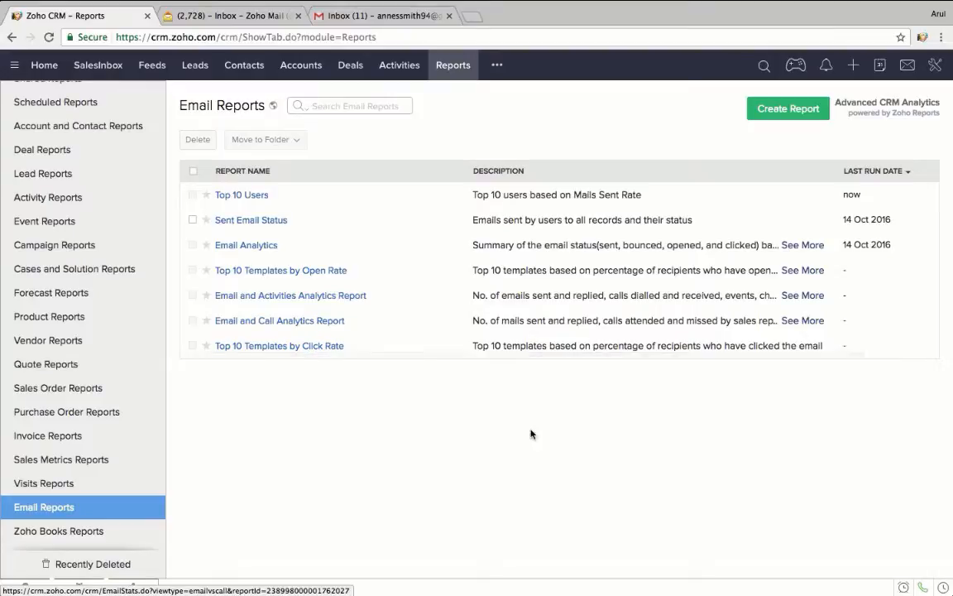
Start a new Leads email template from Setup > Templates and open its Edit HTML editor
{"action": "left_click", "coordinate": [935, 69]}
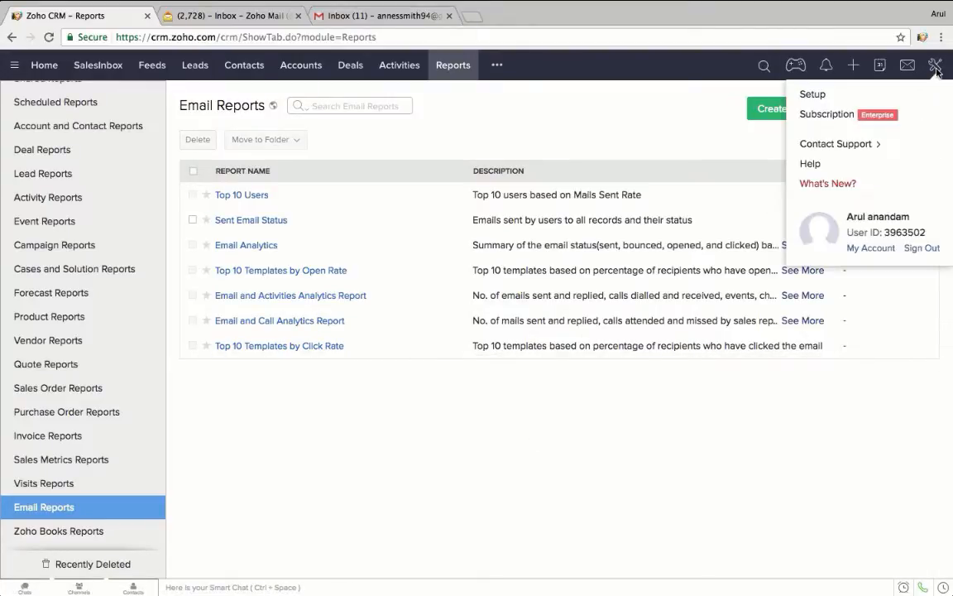
{"action": "left_click", "coordinate": [853, 95]}
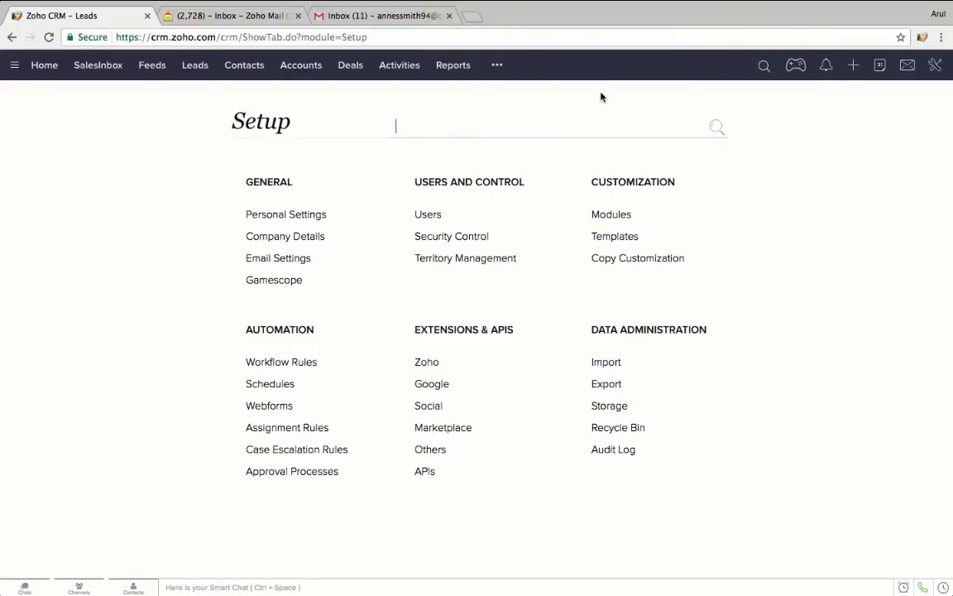
{"action": "left_click", "coordinate": [607, 239]}
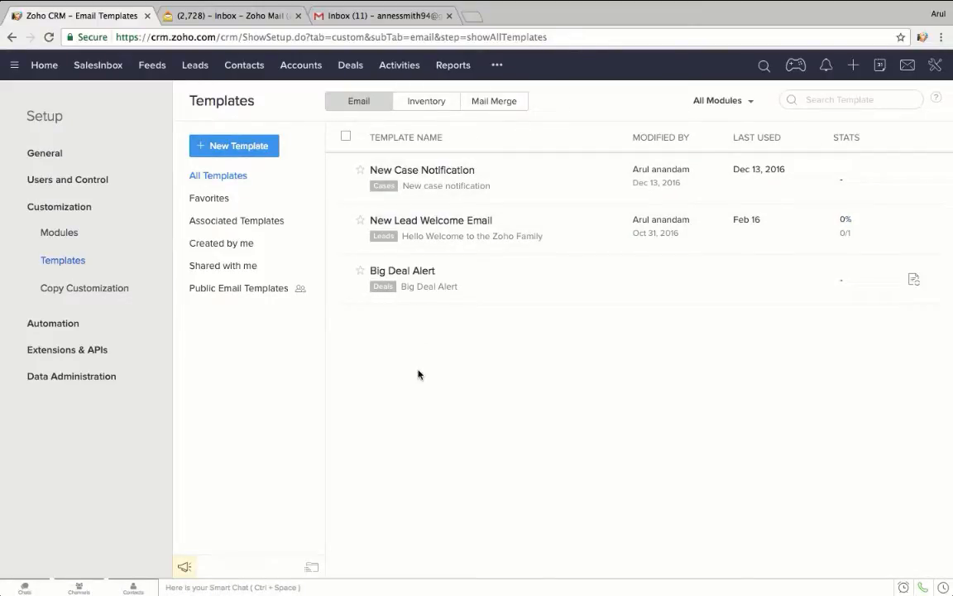
{"action": "left_click", "coordinate": [258, 151]}
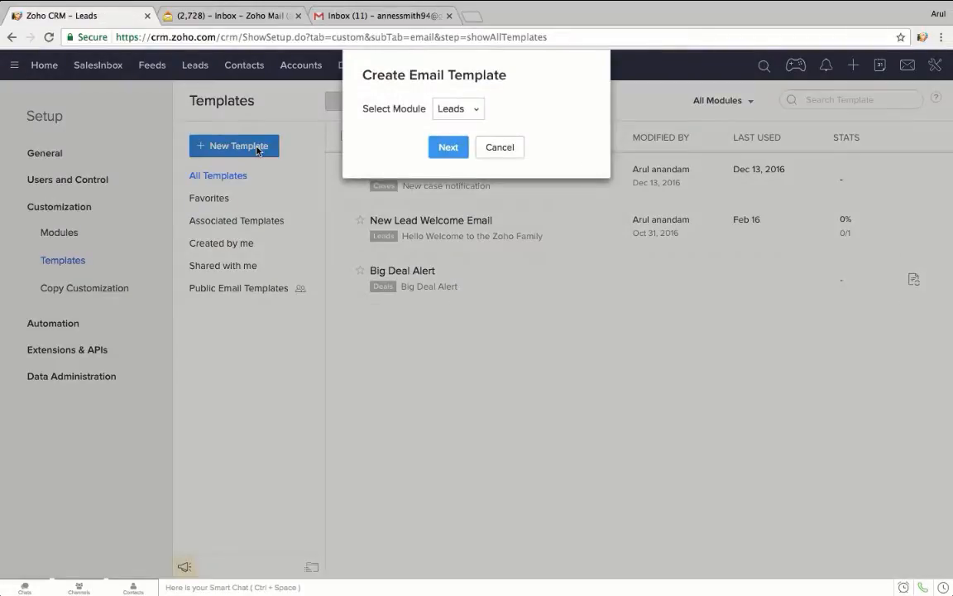
{"action": "left_click", "coordinate": [458, 155]}
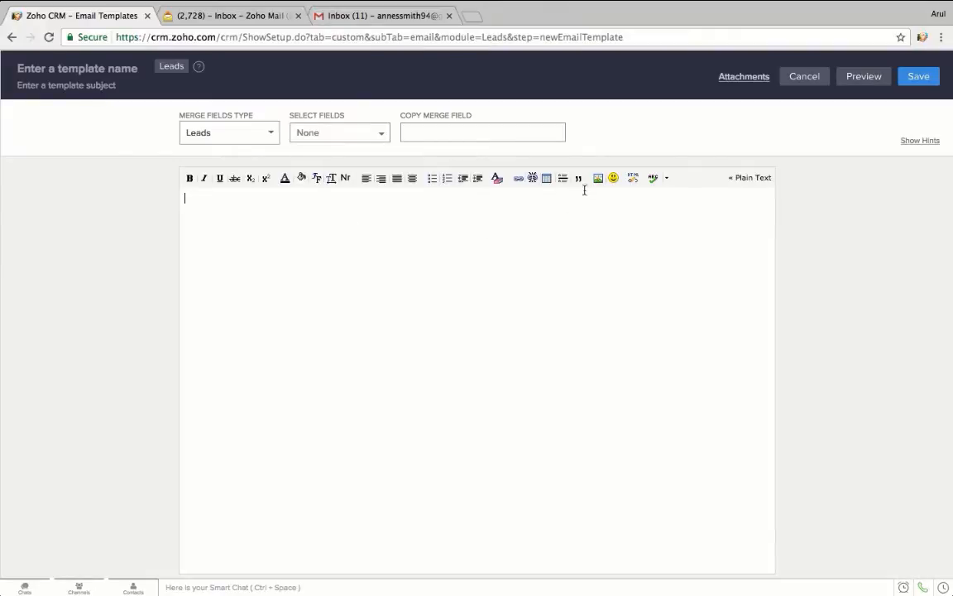
{"action": "left_click", "coordinate": [633, 180]}
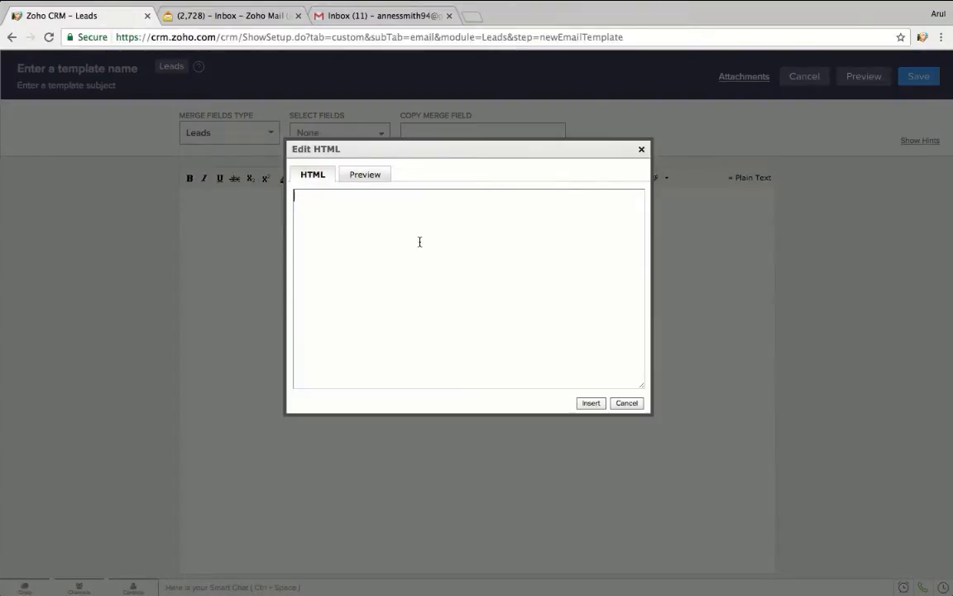
Begin the template body with 'Dear' followed by the lead's First Name merge field
{"action": "left_click", "coordinate": [627, 403]}
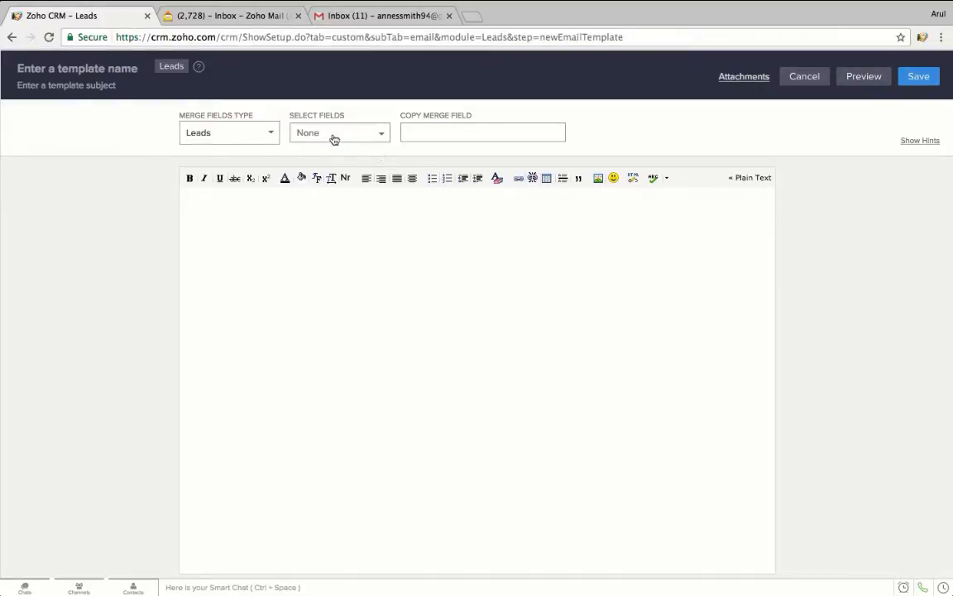
{"action": "left_click", "coordinate": [261, 134]}
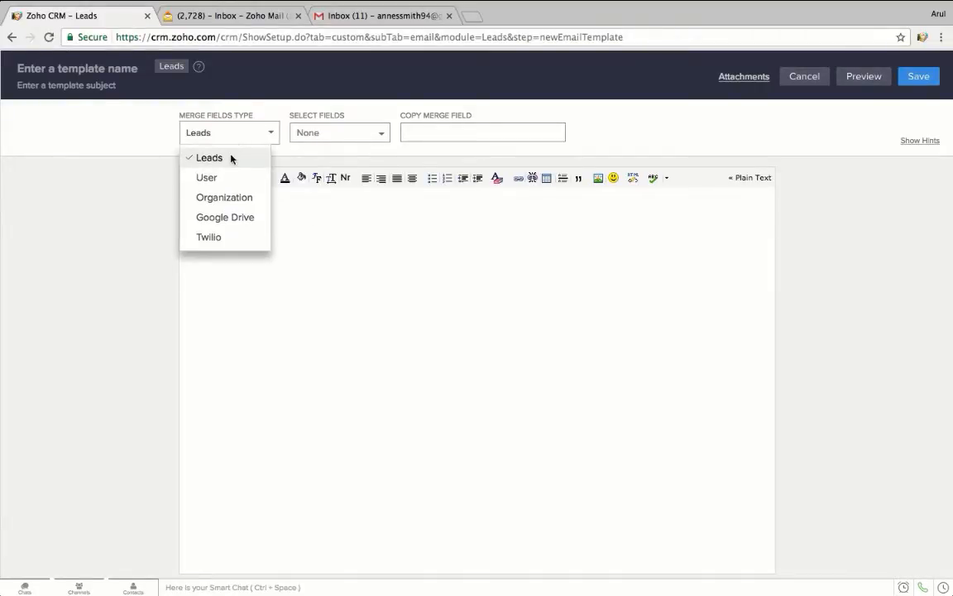
{"action": "left_click", "coordinate": [232, 159]}
{"action": "left_click", "coordinate": [223, 191]}
{"action": "type", "text": "Dear"}
{"action": "left_click", "coordinate": [317, 134]}
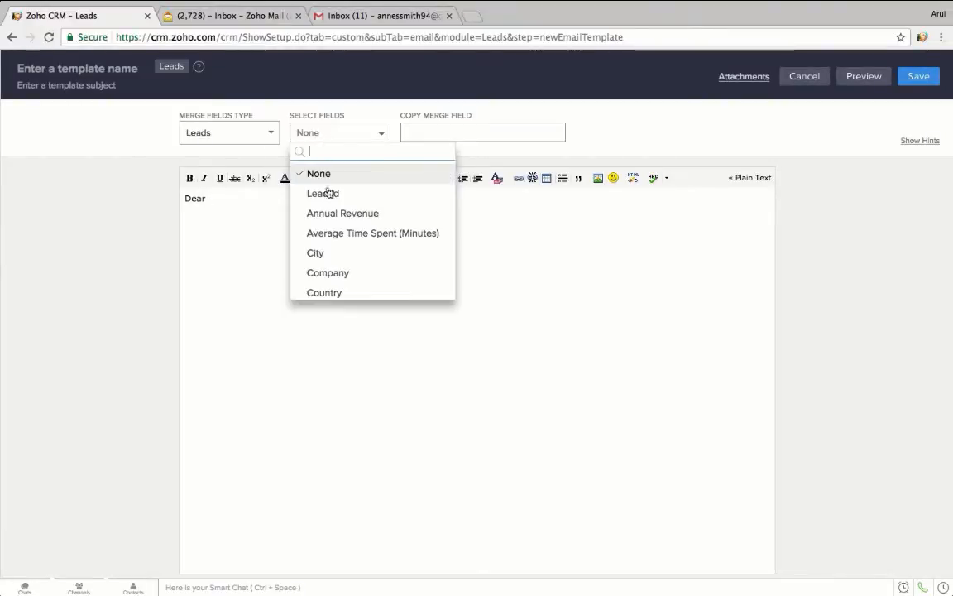
{"action": "scroll", "coordinate": [338, 270], "scroll_direction": "down", "scroll_amount": 3}
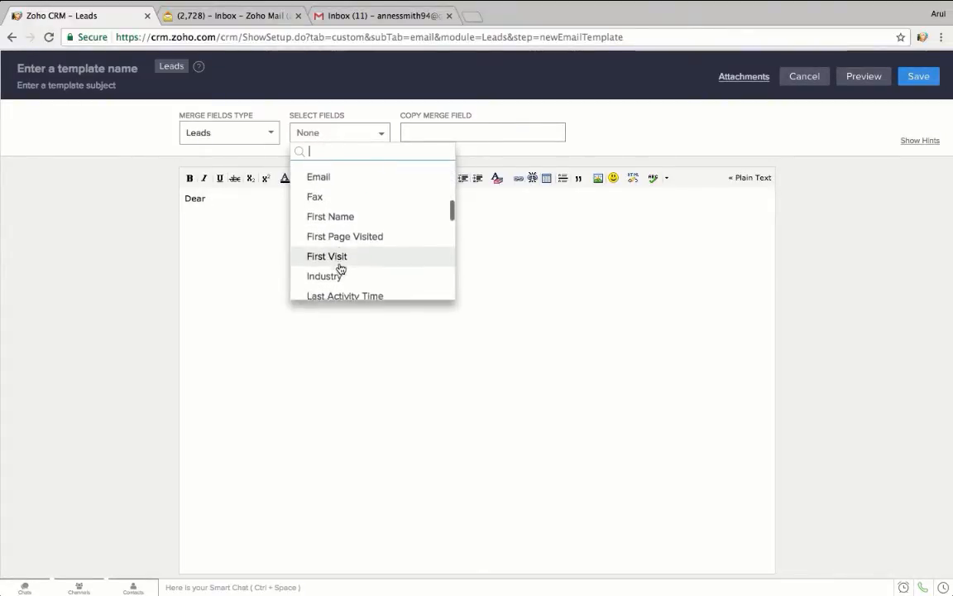
{"action": "left_click", "coordinate": [338, 221]}
{"action": "left_click", "coordinate": [435, 135]}
{"action": "key", "text": "super+c"}
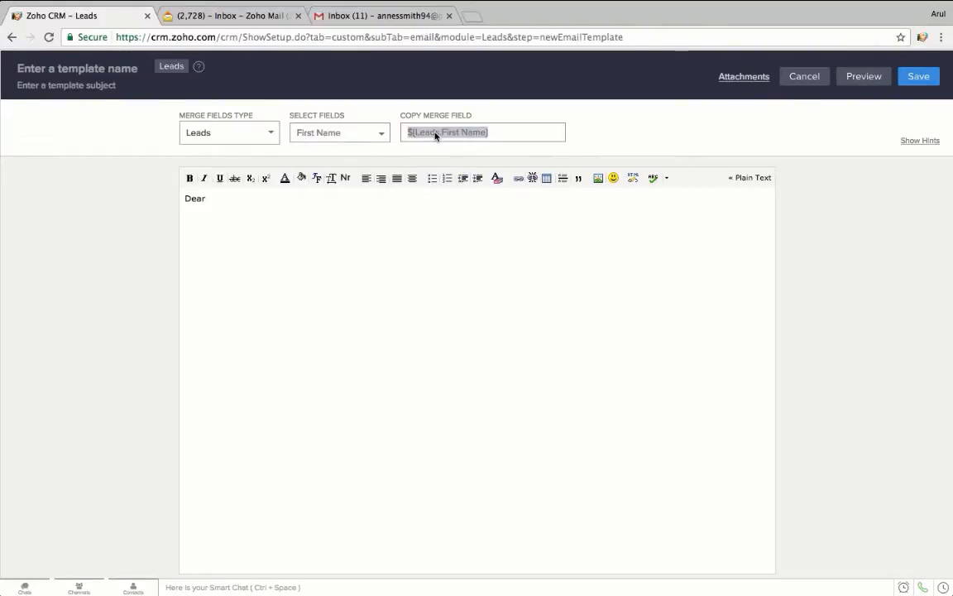
{"action": "left_click", "coordinate": [349, 209]}
{"action": "key", "text": "super+v"}
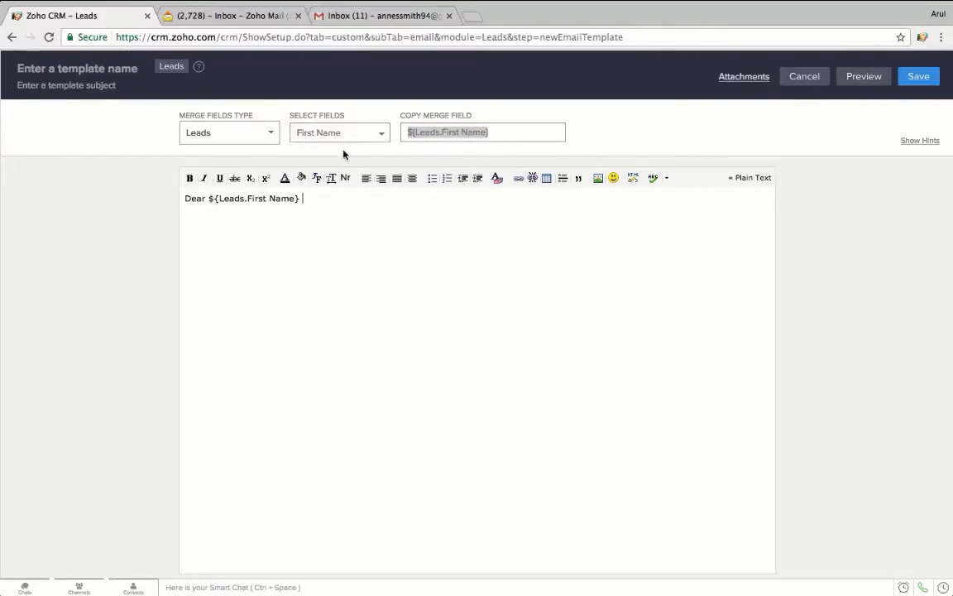
Insert the lead's Last Name merge field after the first-name field
{"action": "left_click", "coordinate": [338, 139]}
{"action": "scroll", "coordinate": [320, 234], "scroll_direction": "down", "scroll_amount": 2}
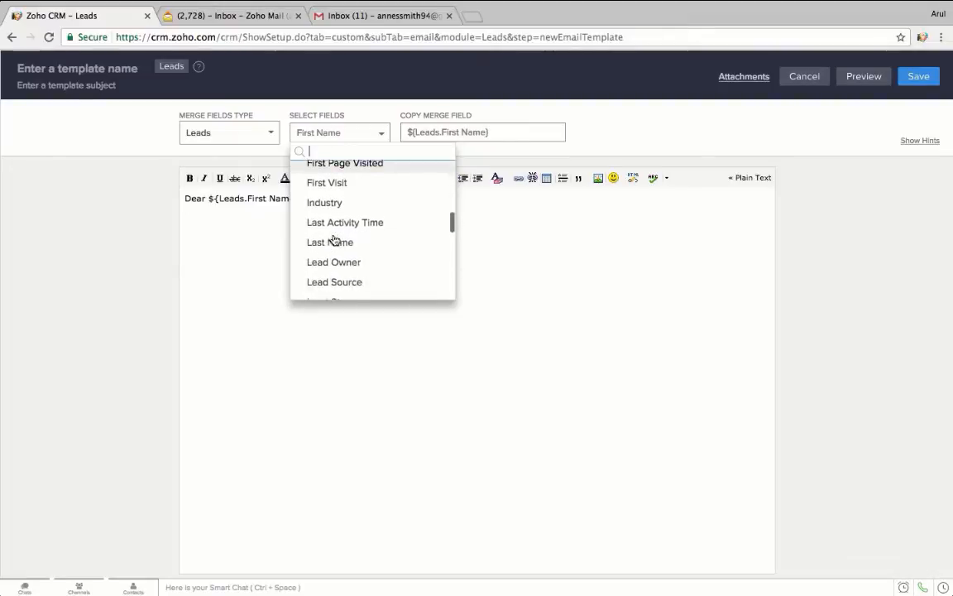
{"action": "left_click", "coordinate": [331, 240]}
{"action": "left_click", "coordinate": [441, 144]}
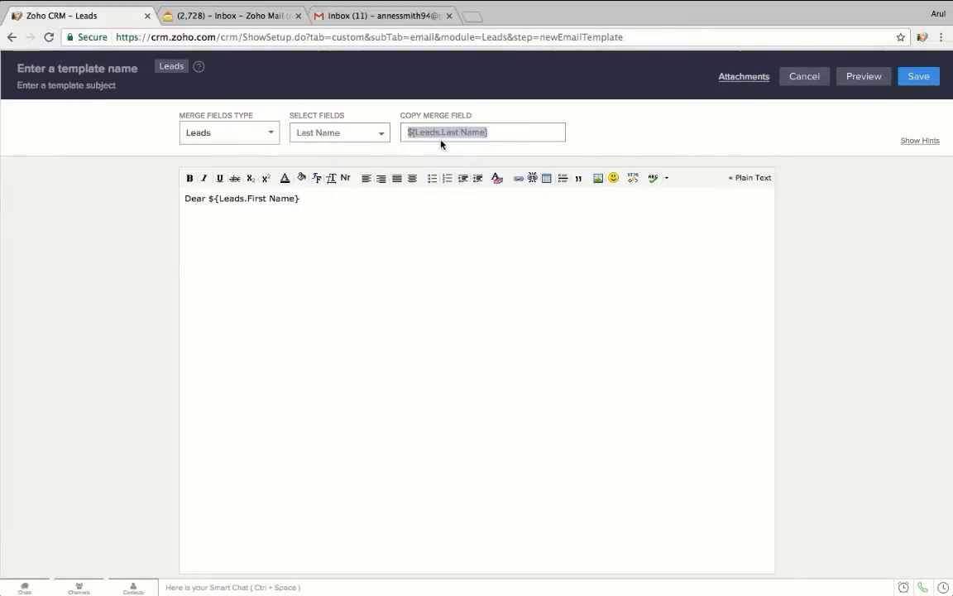
{"action": "key", "text": "super+c"}
{"action": "left_click", "coordinate": [355, 202]}
{"action": "key", "text": "super+v"}
Add the lines 'Hope all is well !!' and 'Do revert If you have questions on Zoho CRM !!', plus a Regards sign-off with the sender's name
{"action": "type", "text": ","}
{"action": "key", "text": "Return"}
{"action": "type", "text": "Hope all is "}
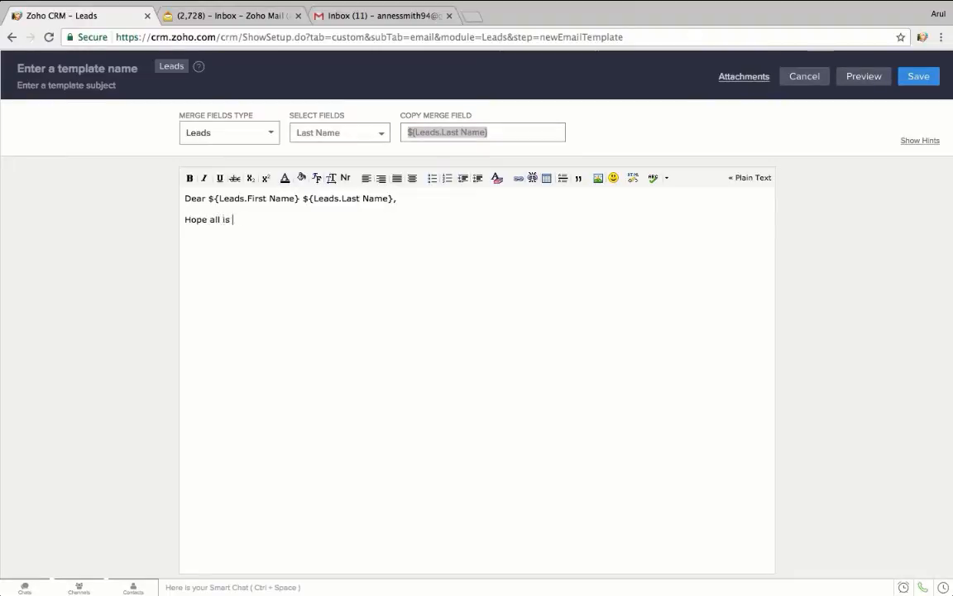
{"action": "type", "text": "well !!"}
{"action": "key", "text": "Return"}
{"action": "type", "text": "Do revrt"}
{"action": "key", "text": "BackSpace"}
{"action": "key", "text": "BackSpace"}
{"action": "key", "text": "BackSpace"}
{"action": "type", "text": "ert If you ha"}
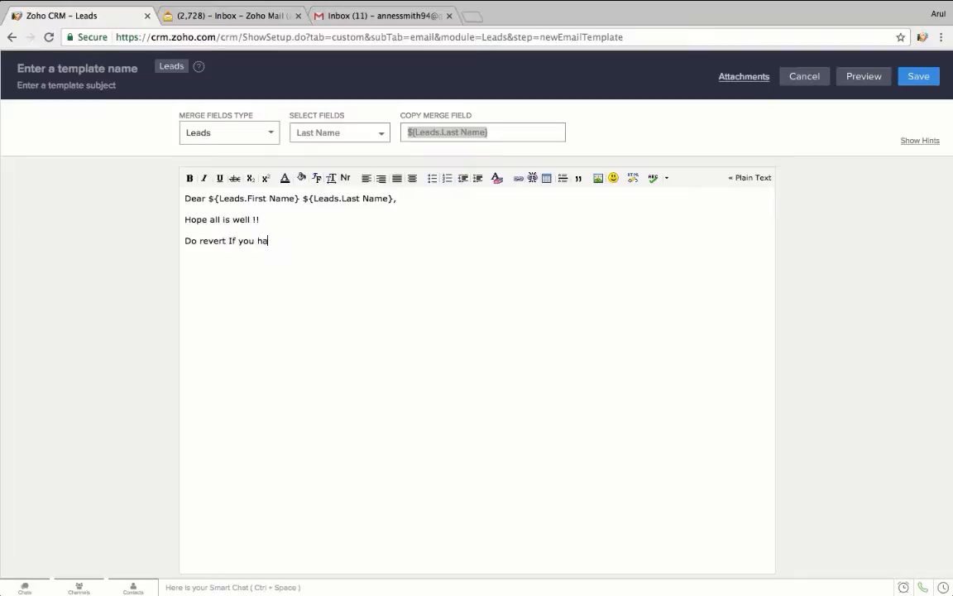
{"action": "type", "text": "ve questions on Zoho "}
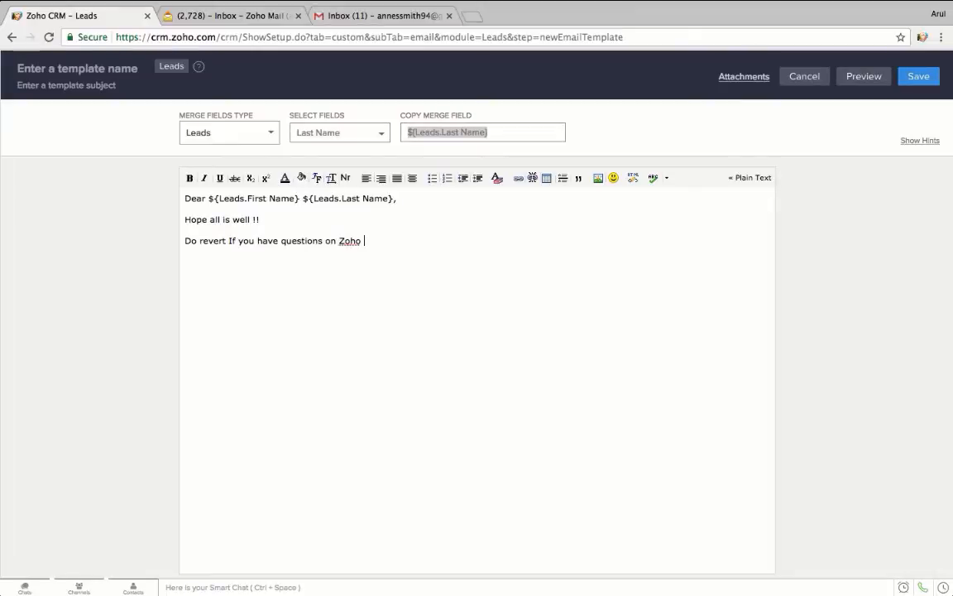
{"action": "type", "text": "CRM !!"}
{"action": "key", "text": "Return"}
{"action": "type", "text": "Regards"}
{"action": "key", "text": "Return"}
{"action": "type", "text": "Arul"}
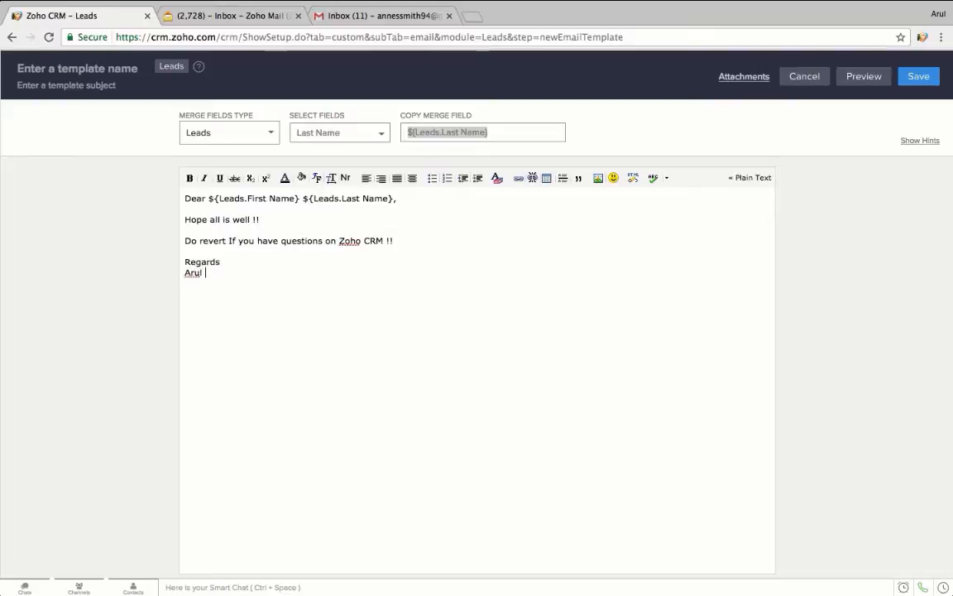
{"action": "type", "text": " !!"}
Name the template 'Follow up email Template' and use the same text as its subject
{"action": "left_click", "coordinate": [120, 69]}
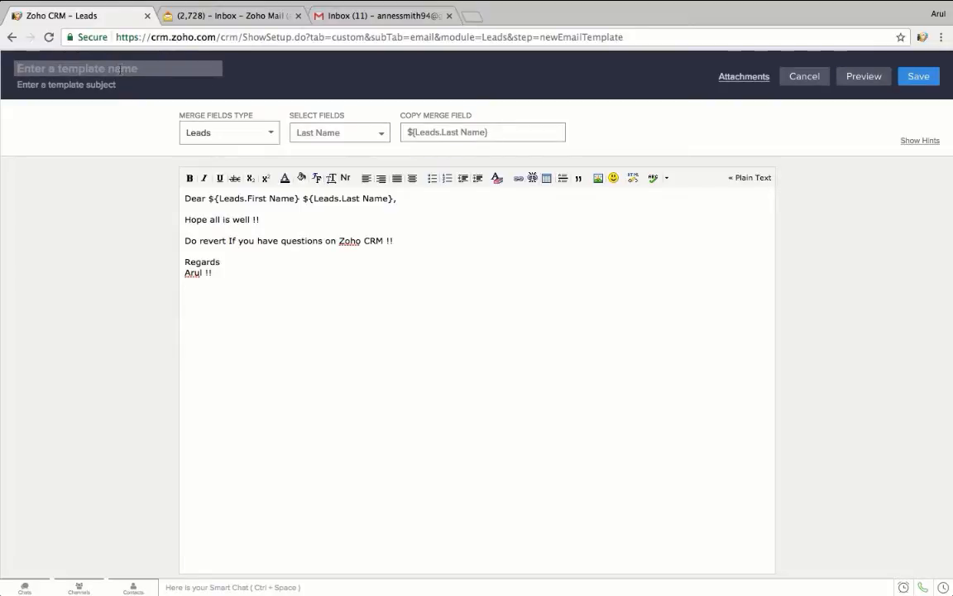
{"action": "type", "text": "Follow up"}
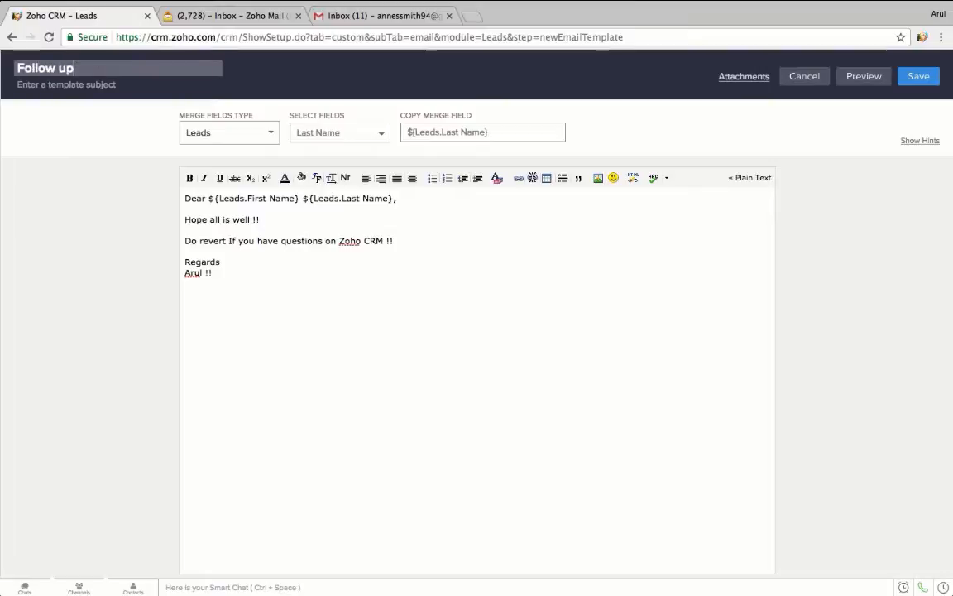
{"action": "type", "text": " email Tem"}
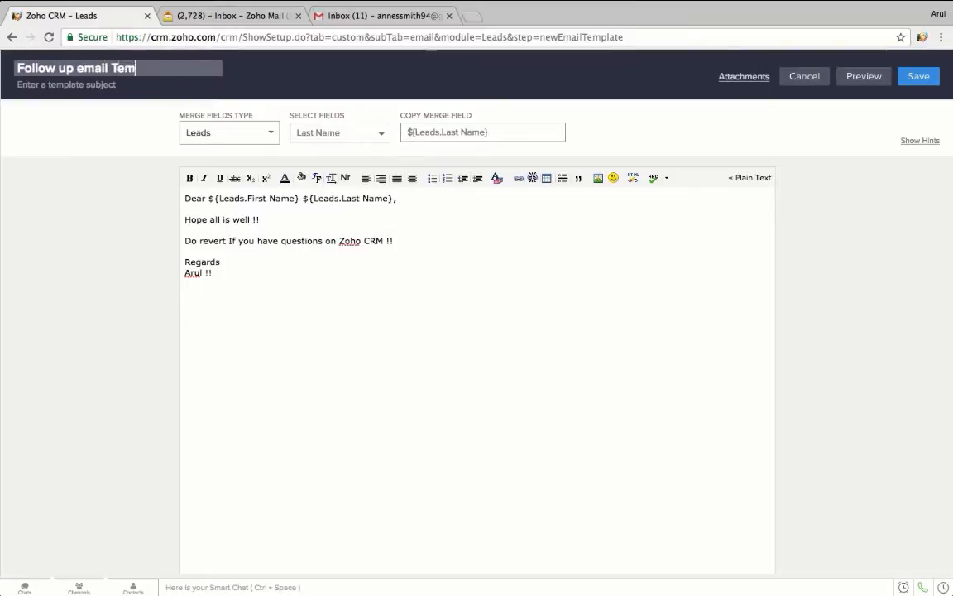
{"action": "type", "text": "plate"}
{"action": "key", "text": "ctrl+a"}
{"action": "key", "text": "ctrl+c"}
{"action": "left_click", "coordinate": [104, 84]}
{"action": "key", "text": "ctrl+v"}
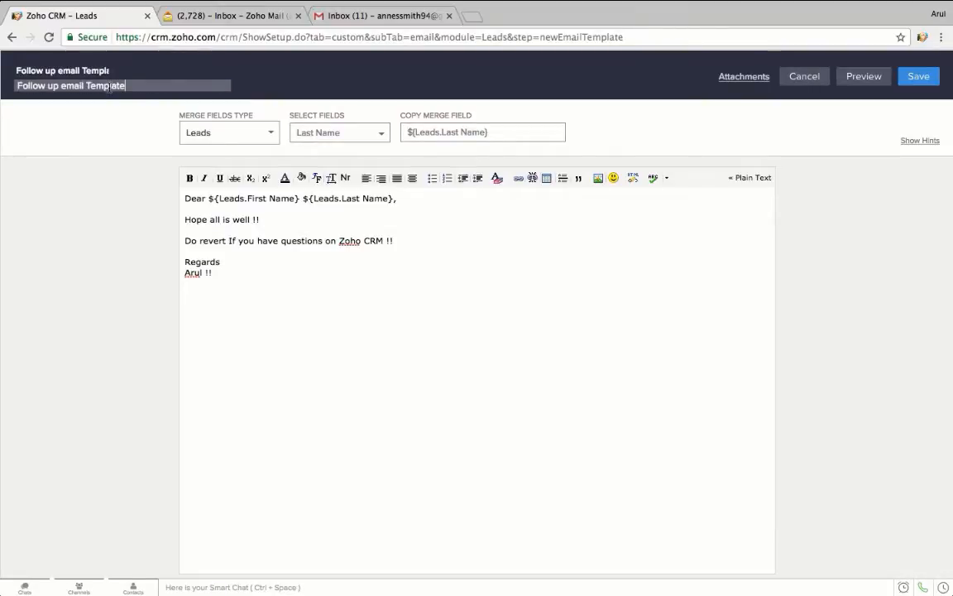
Save the template into the Public Email Templates folder
{"action": "left_click", "coordinate": [917, 77]}
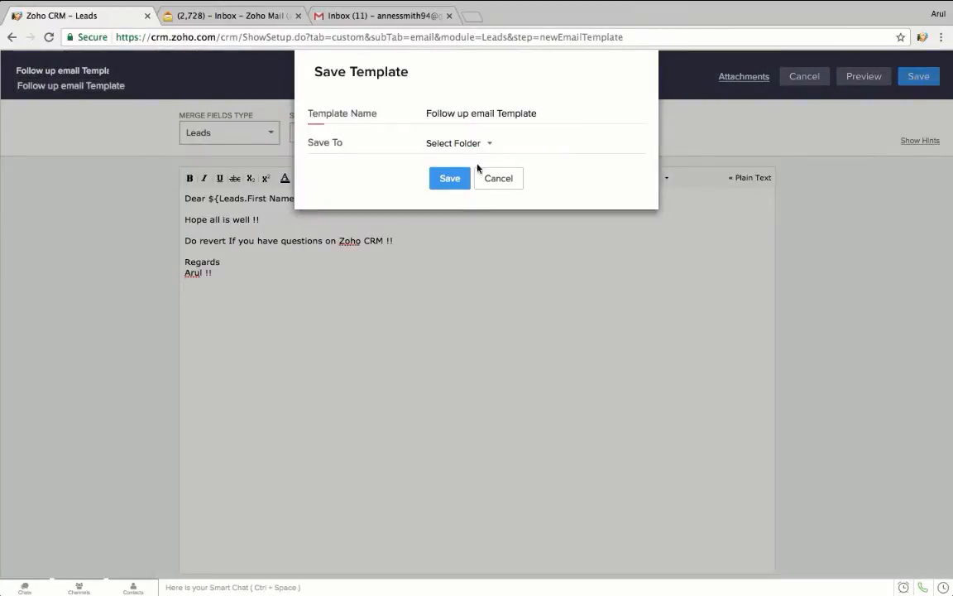
{"action": "left_click", "coordinate": [455, 149]}
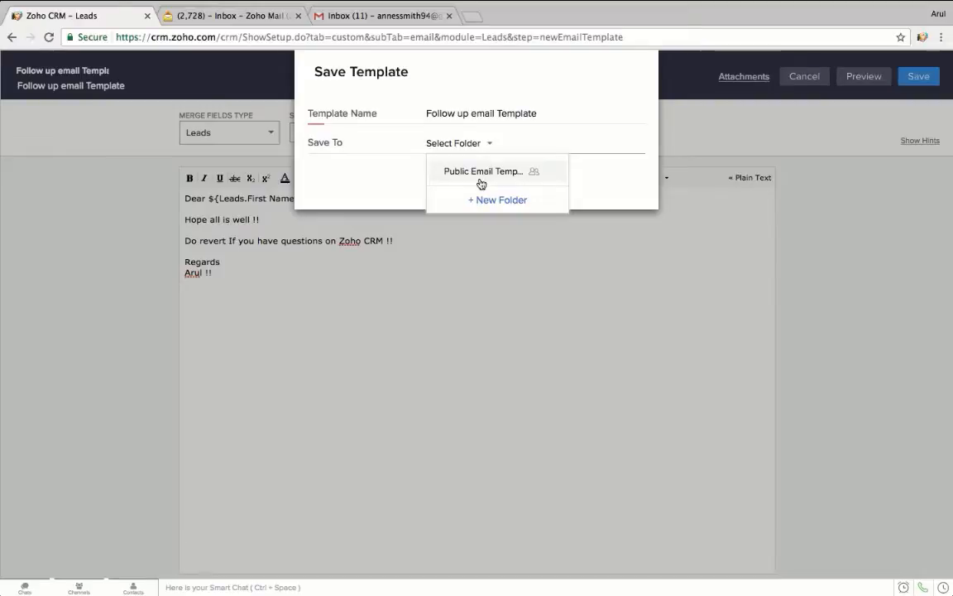
{"action": "left_click", "coordinate": [480, 175]}
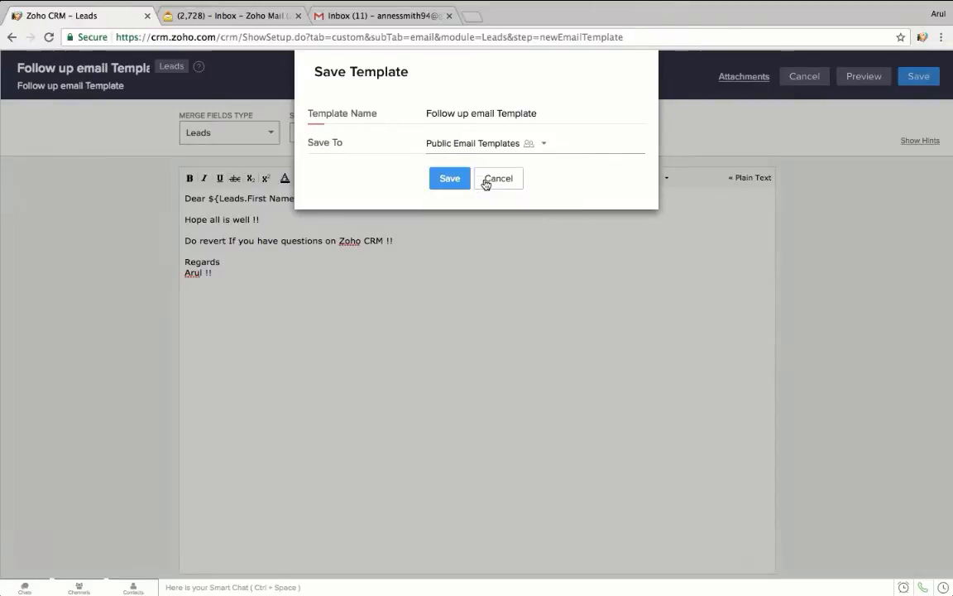
{"action": "left_click", "coordinate": [450, 178]}
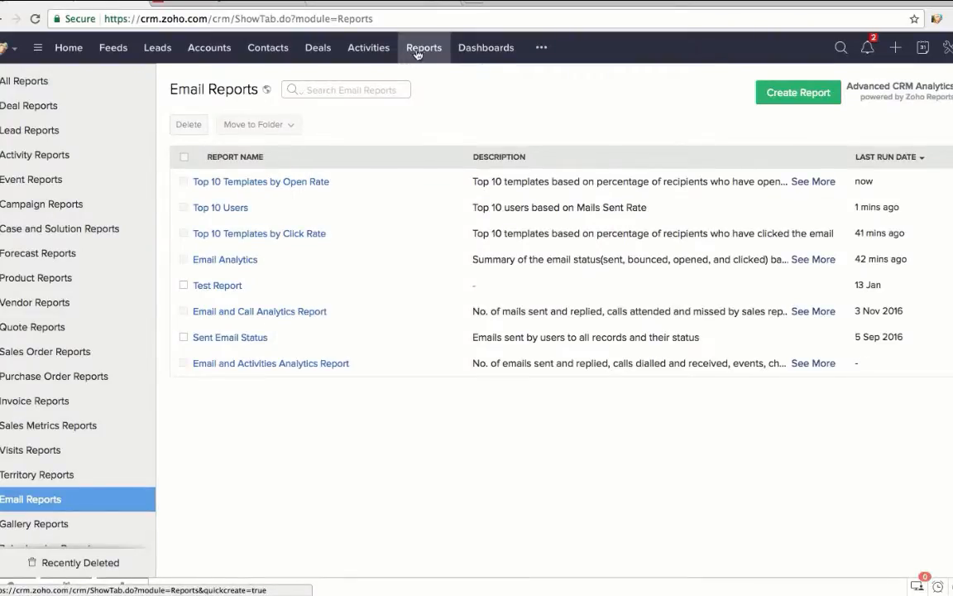
Open the Top 10 Templates by Open Rate report with its date range kept at Last 120 Days
{"action": "left_click", "coordinate": [253, 183]}
{"action": "scroll", "coordinate": [240, 331], "scroll_direction": "down", "scroll_amount": 1}
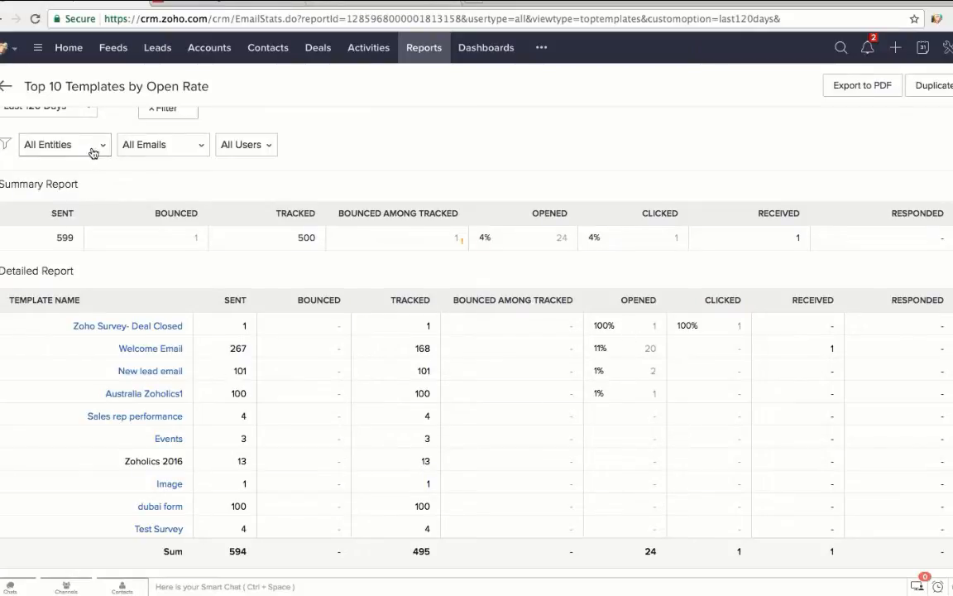
{"action": "scroll", "coordinate": [91, 152], "scroll_direction": "up", "scroll_amount": 1}
{"action": "left_click", "coordinate": [63, 150]}
{"action": "scroll", "coordinate": [57, 240], "scroll_direction": "down", "scroll_amount": 2}
{"action": "scroll", "coordinate": [57, 244], "scroll_direction": "up", "scroll_amount": 2}
{"action": "scroll", "coordinate": [54, 245], "scroll_direction": "down", "scroll_amount": 3}
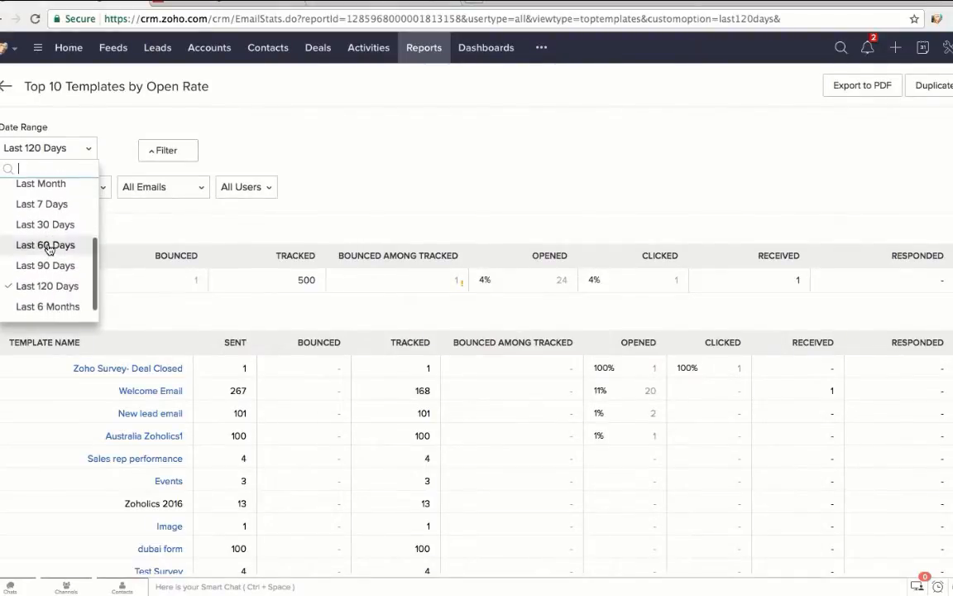
{"action": "left_click", "coordinate": [50, 287]}
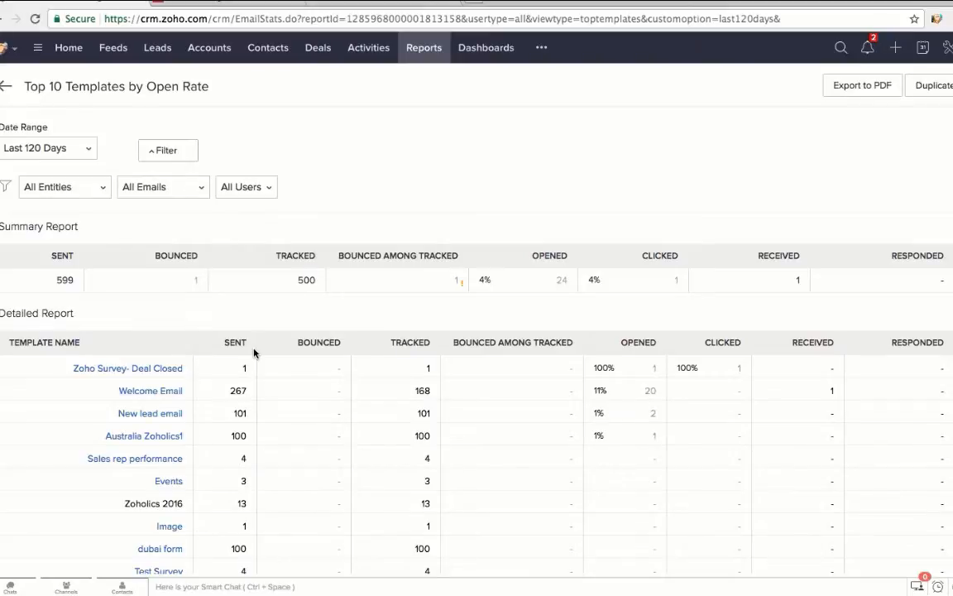
{"action": "scroll", "coordinate": [254, 352], "scroll_direction": "down", "scroll_amount": 1}
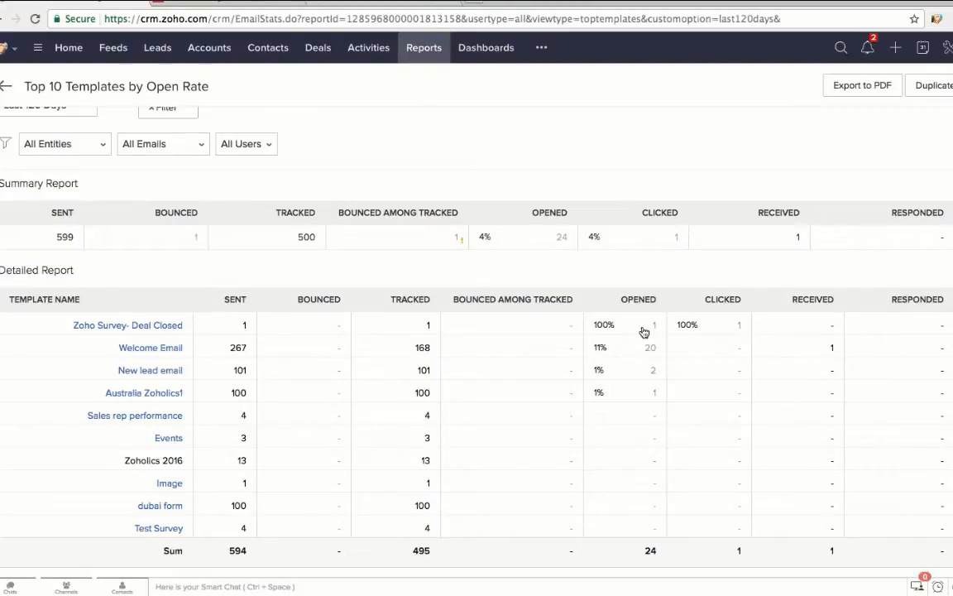
{"action": "scroll", "coordinate": [157, 232], "scroll_direction": "up", "scroll_amount": 2}
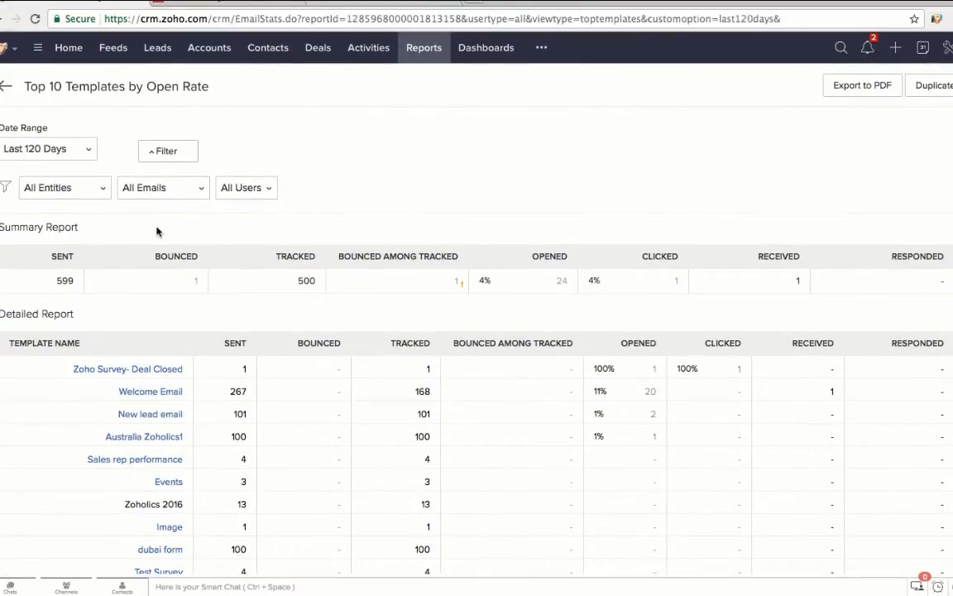
Return to the Email Reports list, then check the Zoho Mail inbox tab and come back to Zoho CRM
{"action": "left_click", "coordinate": [424, 47]}
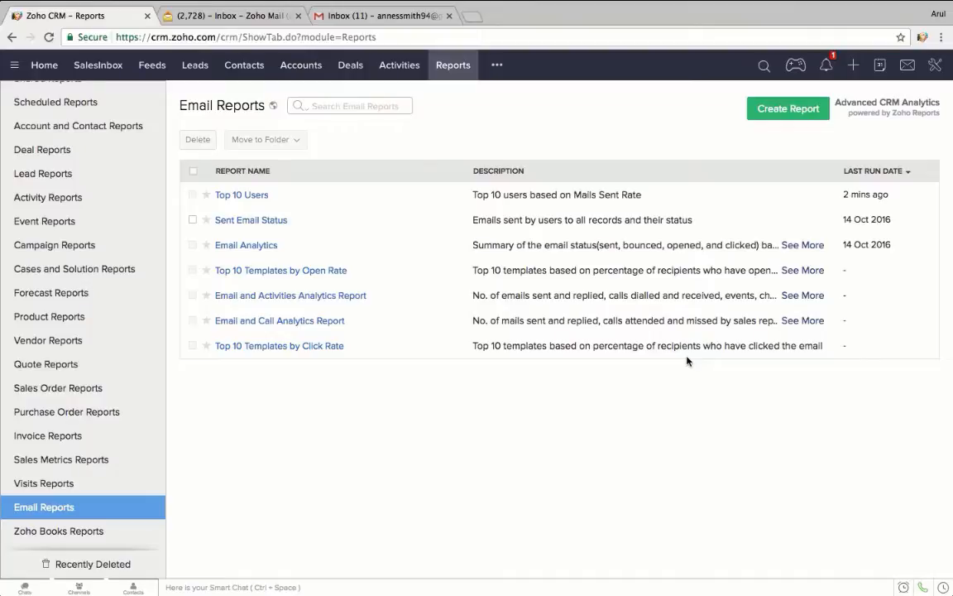
{"action": "left_click", "coordinate": [263, 14]}
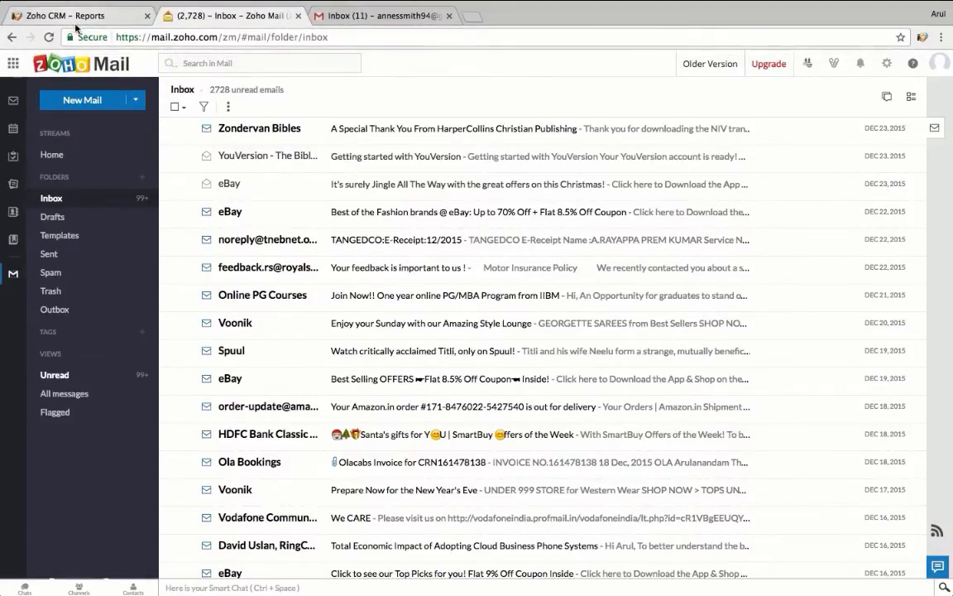
{"action": "left_click", "coordinate": [66, 17]}
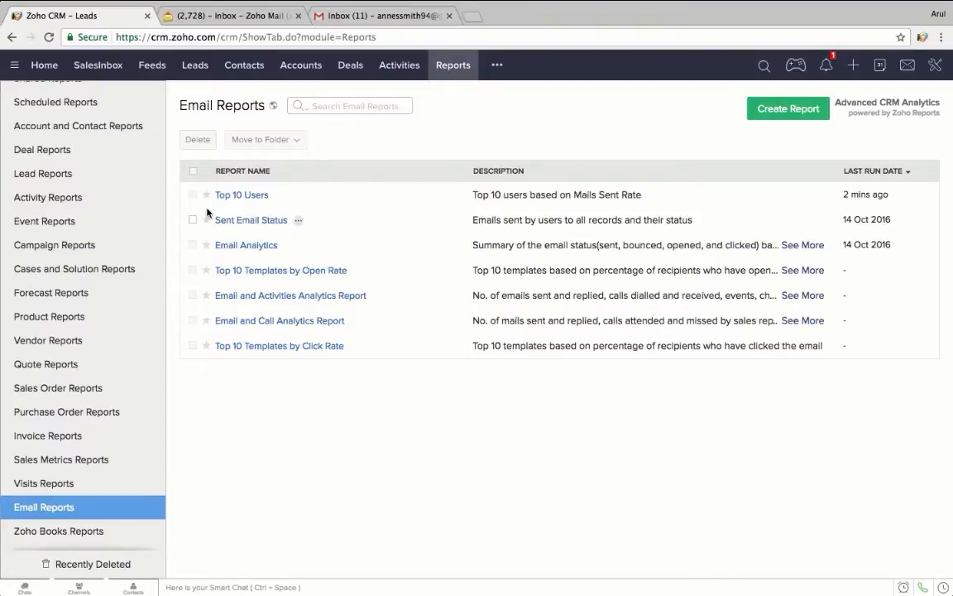
Open SalesInbox from the more-modules menu in the top navigation
{"action": "left_click", "coordinate": [496, 73]}
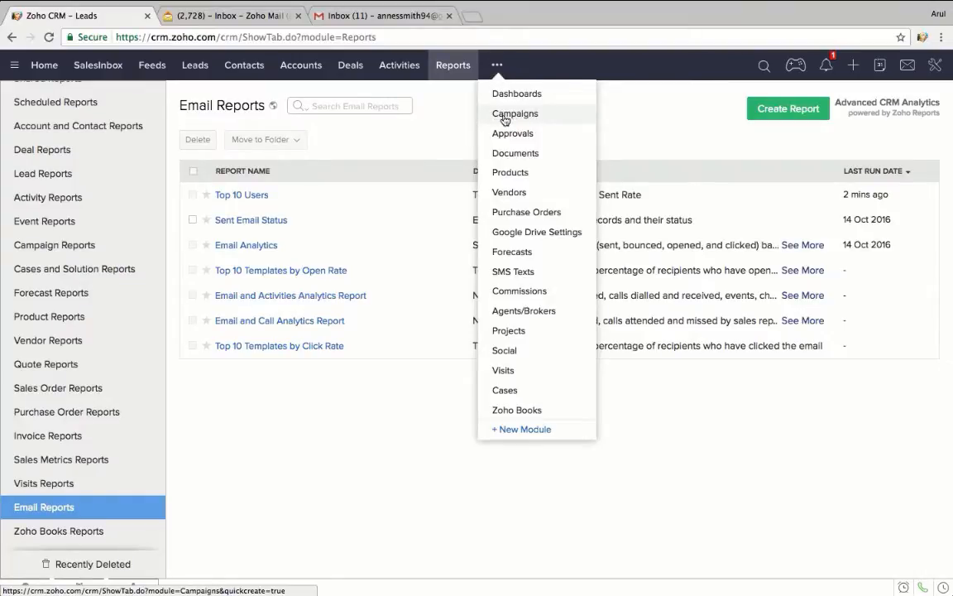
{"action": "left_click", "coordinate": [108, 68]}
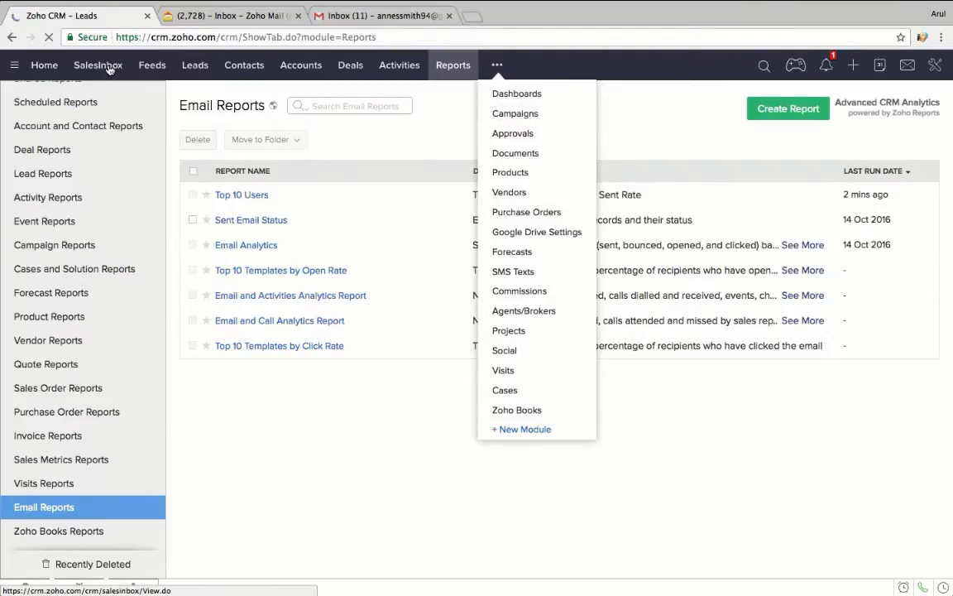